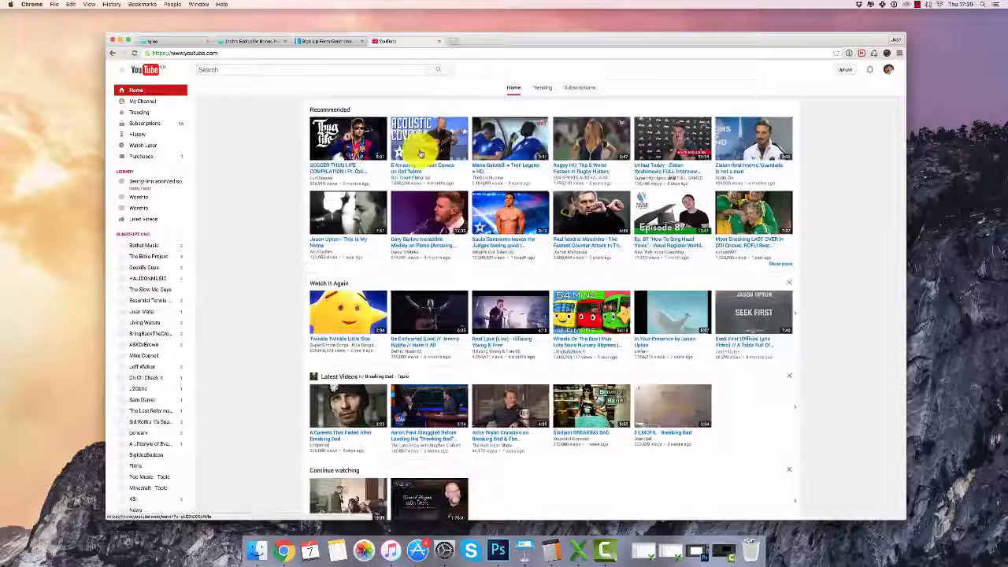
# Step: Open the Twinkle Twinkle Little Star video from YouTube's home page, copy its URL and return to the page editor
pyautogui.scroll(-2, 426, 205)
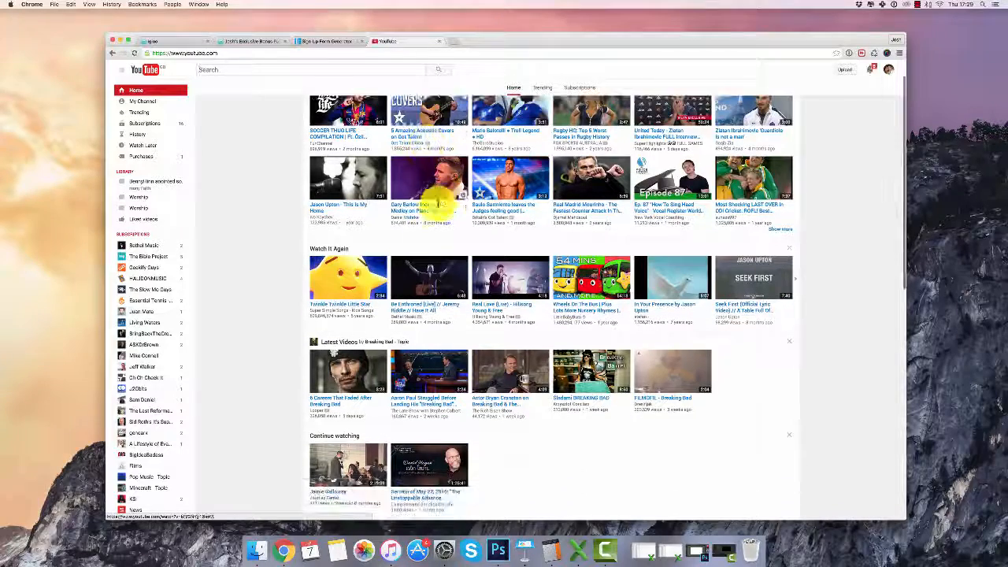
pyautogui.click(360, 274)
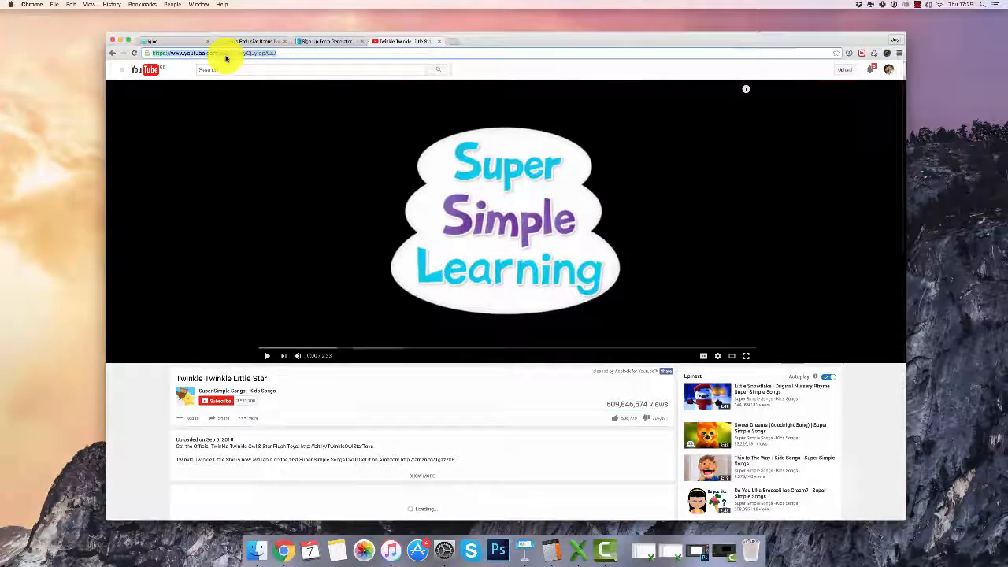
pyautogui.click(157, 40)
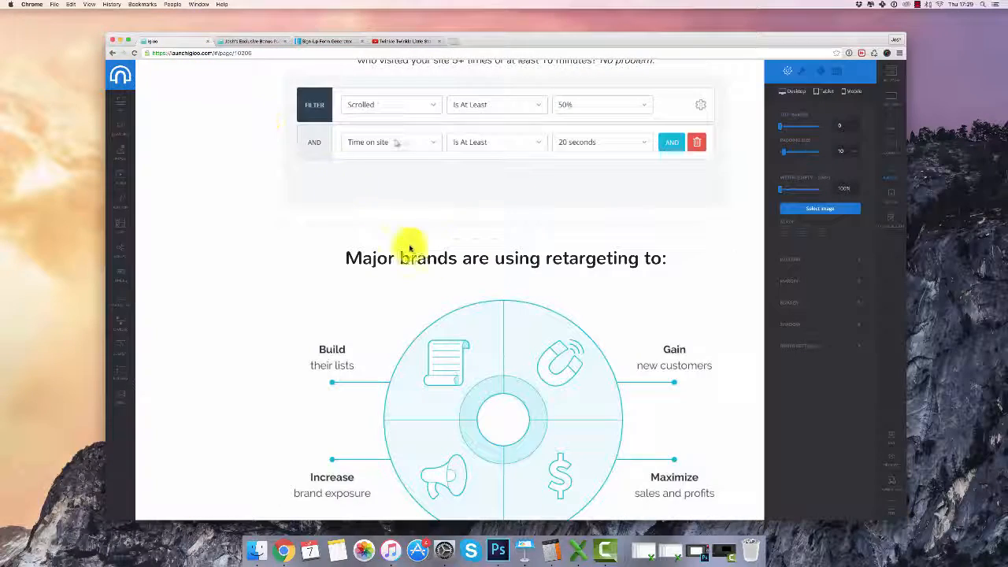
# Step: Set the circular retargeting diagram's action type to YouTube popup and enter the copied Twinkle Twinkle Little Star video URL
pyautogui.scroll(-3, 555, 321)
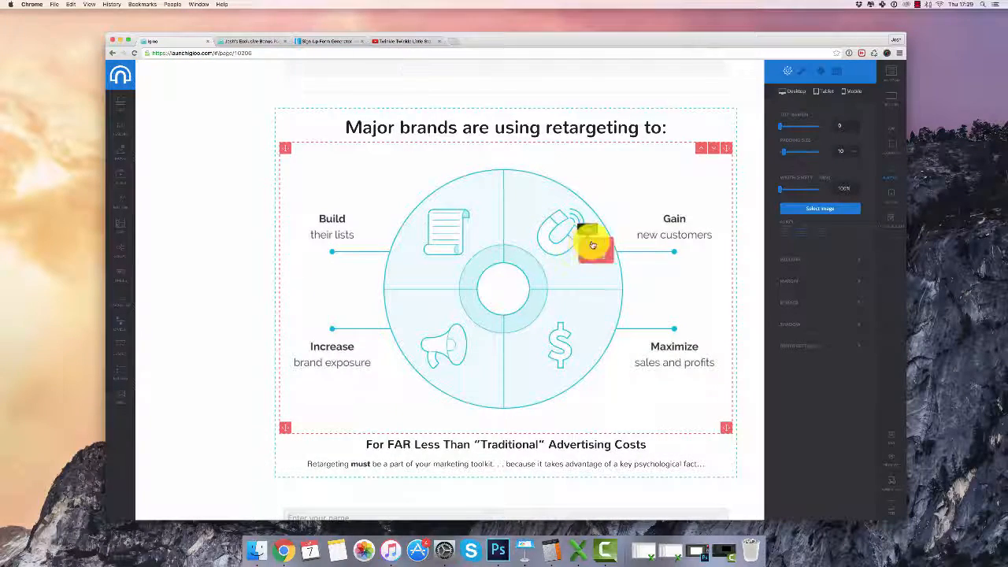
pyautogui.click(807, 73)
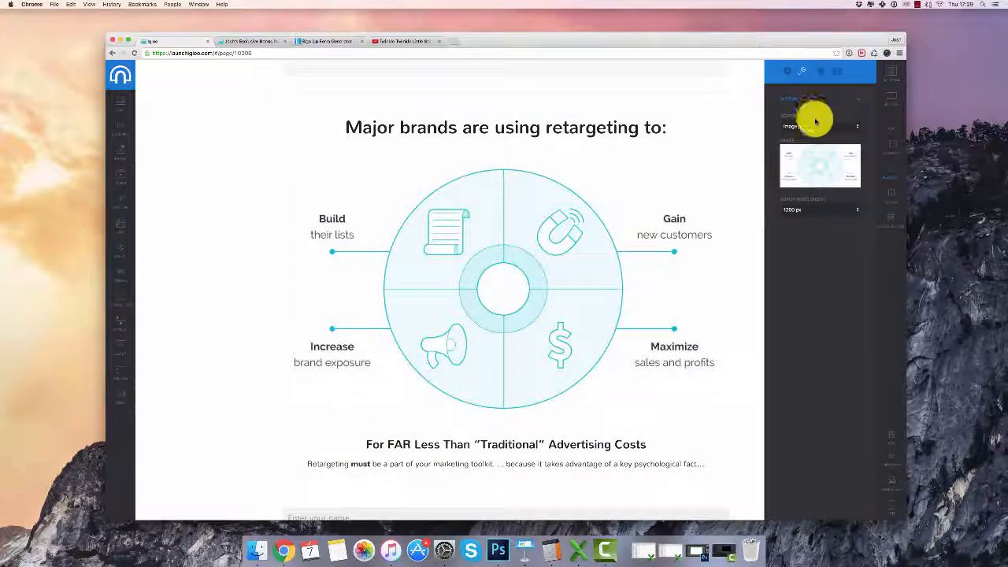
pyautogui.click(815, 128)
pyautogui.click(815, 132)
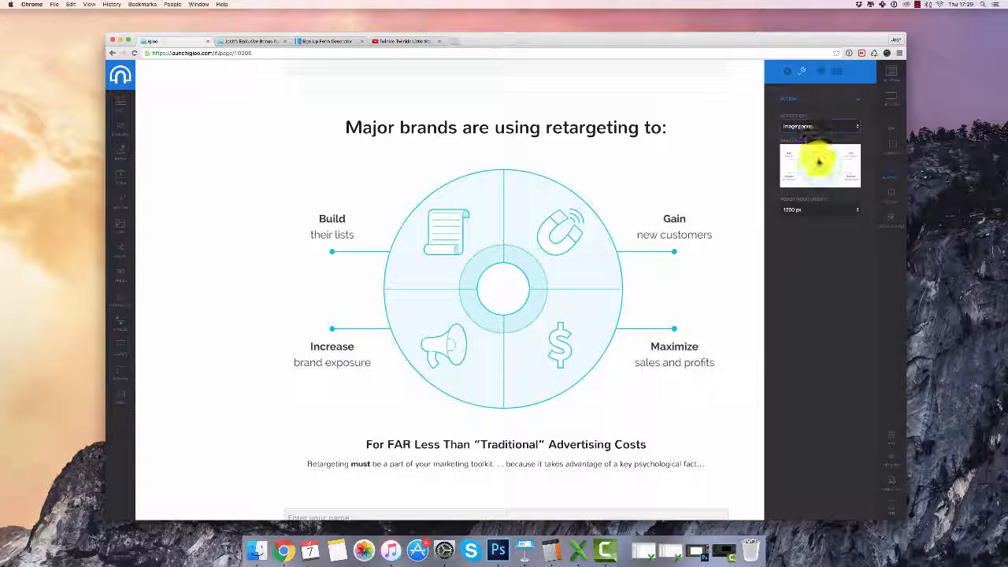
pyautogui.write('https://www.youtube.com/watch?v=yCLylqpAuU')
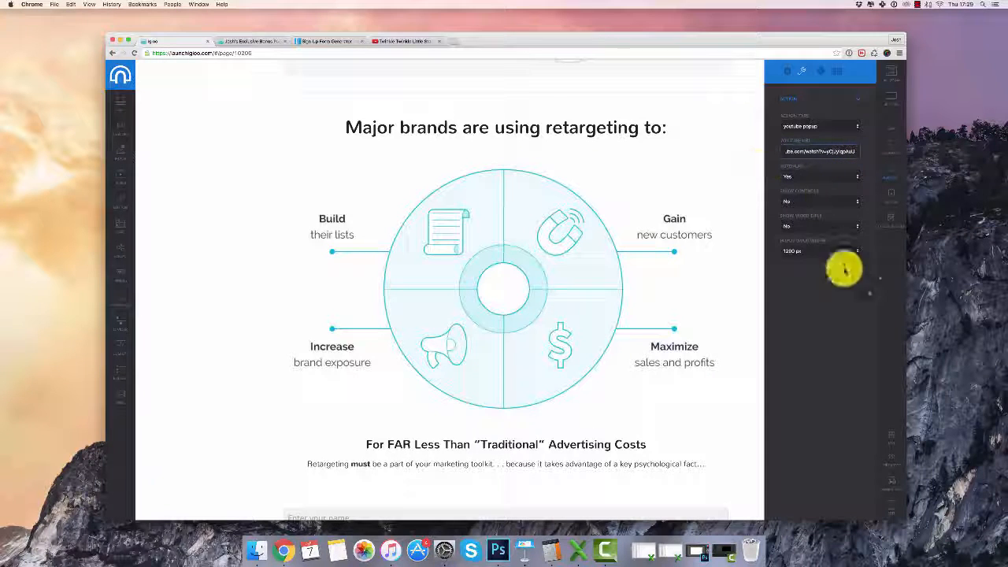
# Step: Save the page, preview it and play the video popup from the "Major brands are using retargeting to:" diagram
pyautogui.click(891, 440)
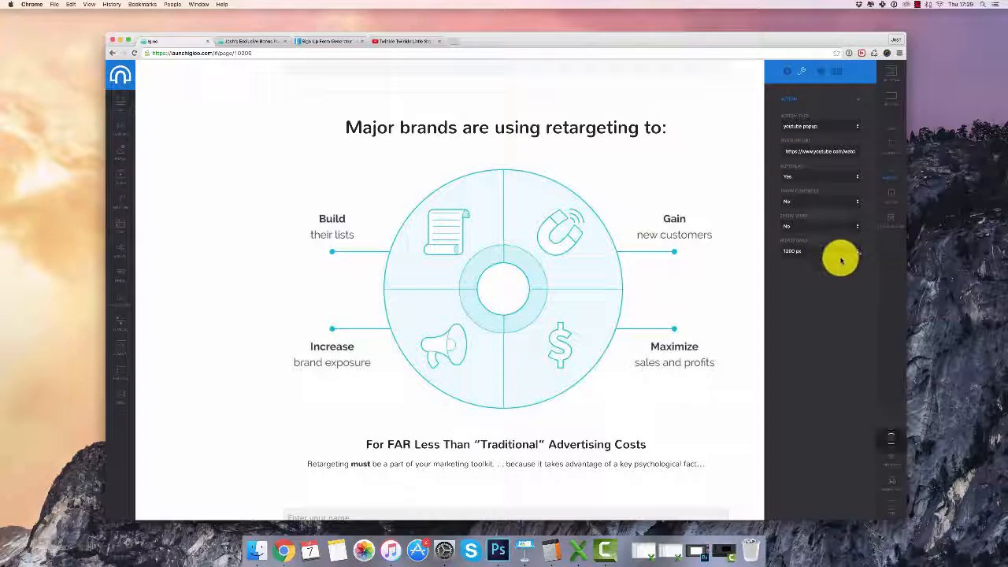
pyautogui.click(895, 465)
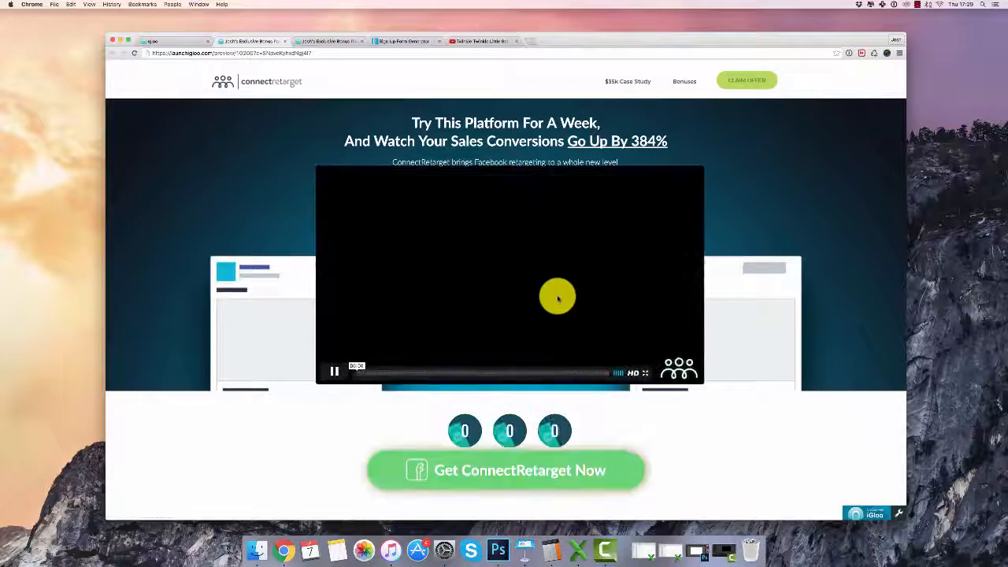
pyautogui.scroll(-5, 480, 315)
pyautogui.scroll(-4, 498, 315)
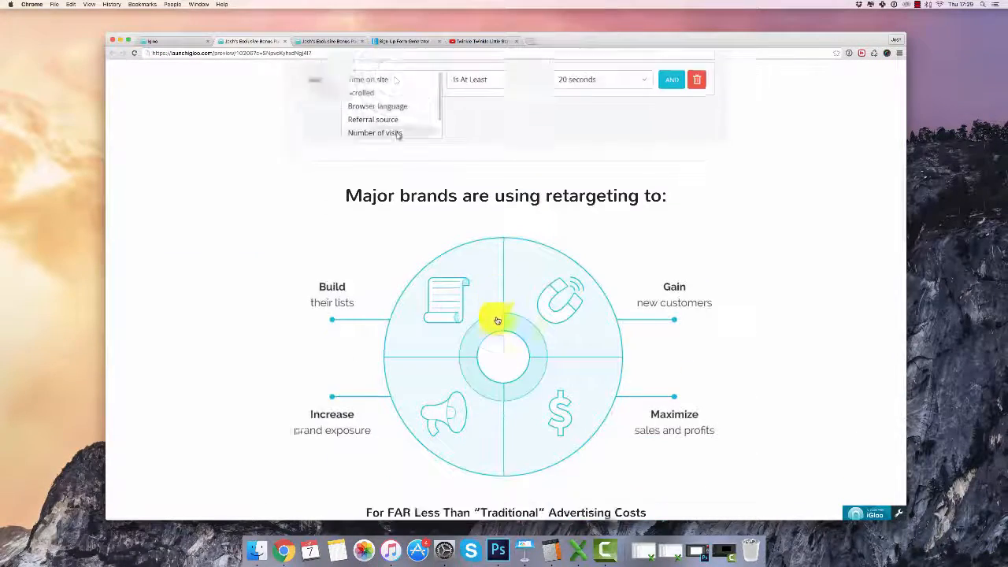
pyautogui.click(496, 319)
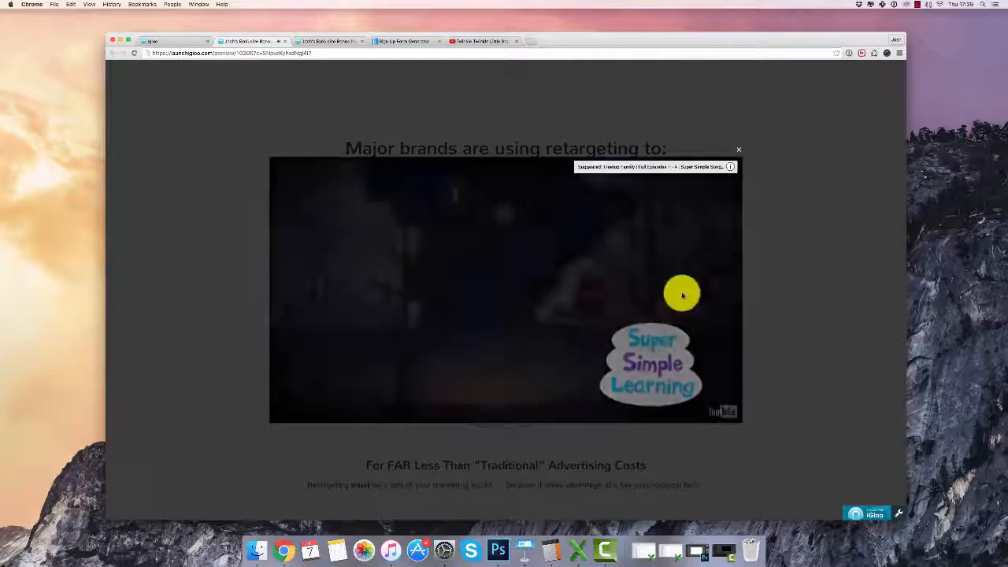
# Step: Close the video popup and the exit offer popup, and look back over the previewed page
pyautogui.click(835, 288)
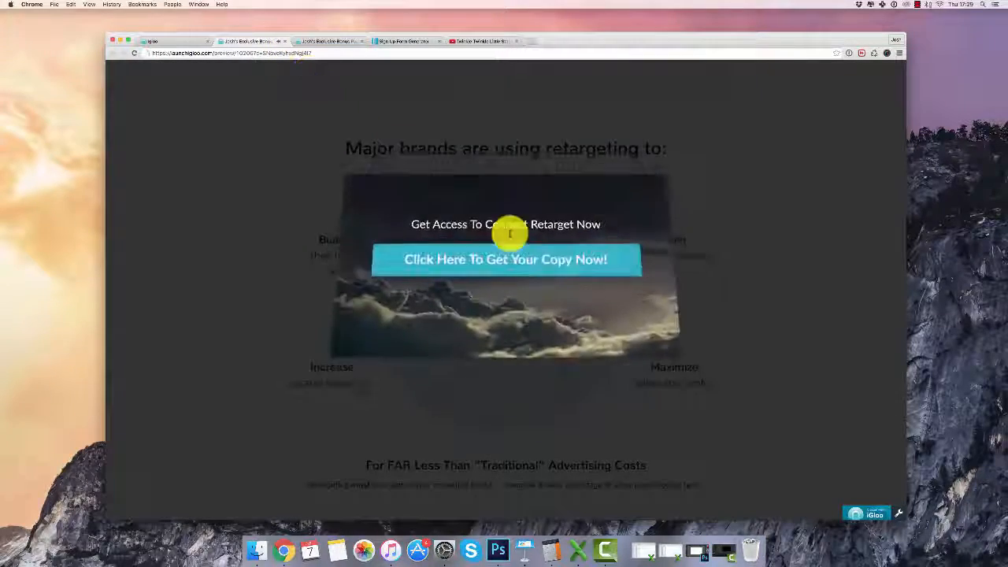
pyautogui.click(787, 203)
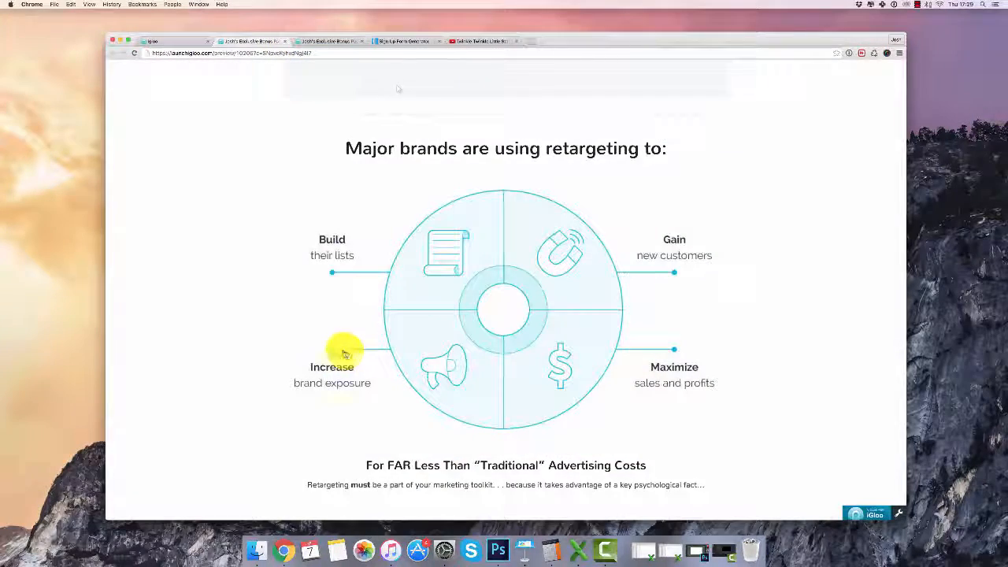
pyautogui.scroll(5, 372, 218)
pyautogui.scroll(5, 371, 219)
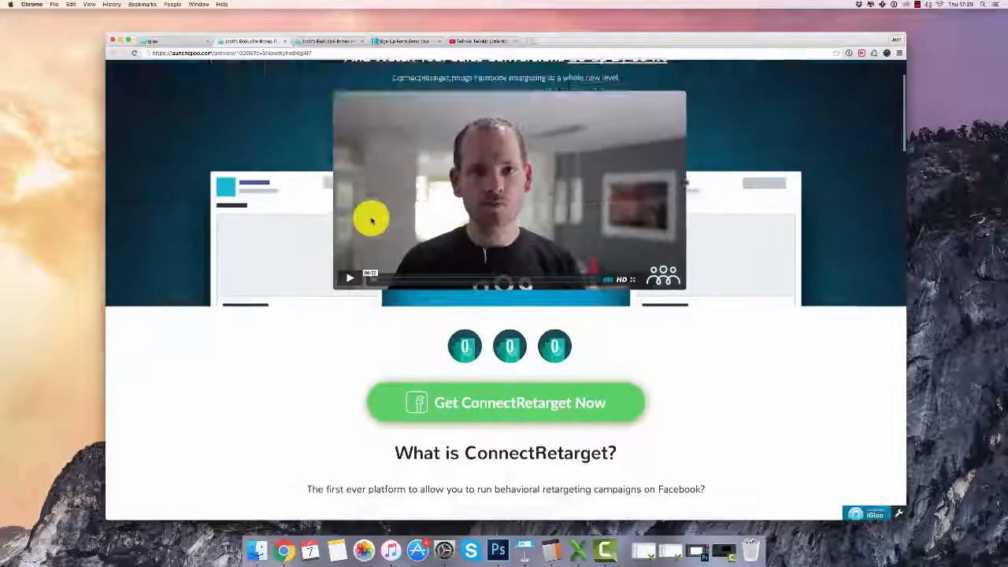
pyautogui.scroll(-5, 372, 219)
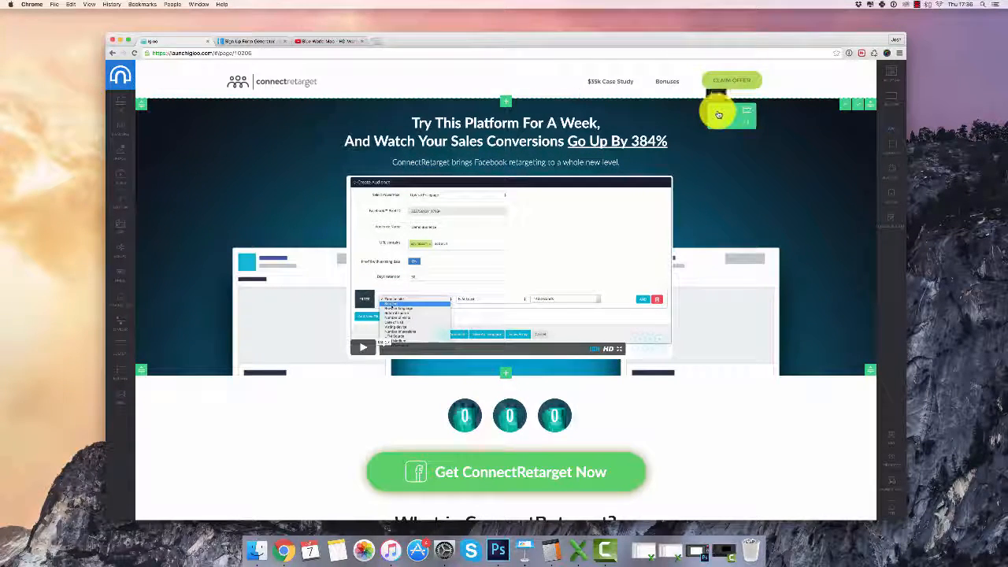
# Step: Set the background type of the hero block around the sales video to none
pyautogui.click(718, 115)
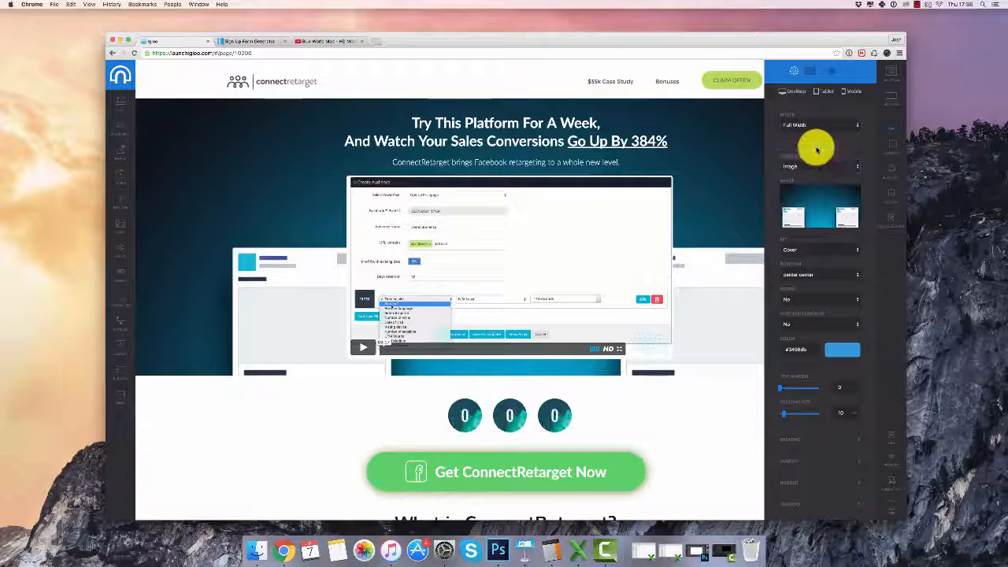
pyautogui.click(816, 150)
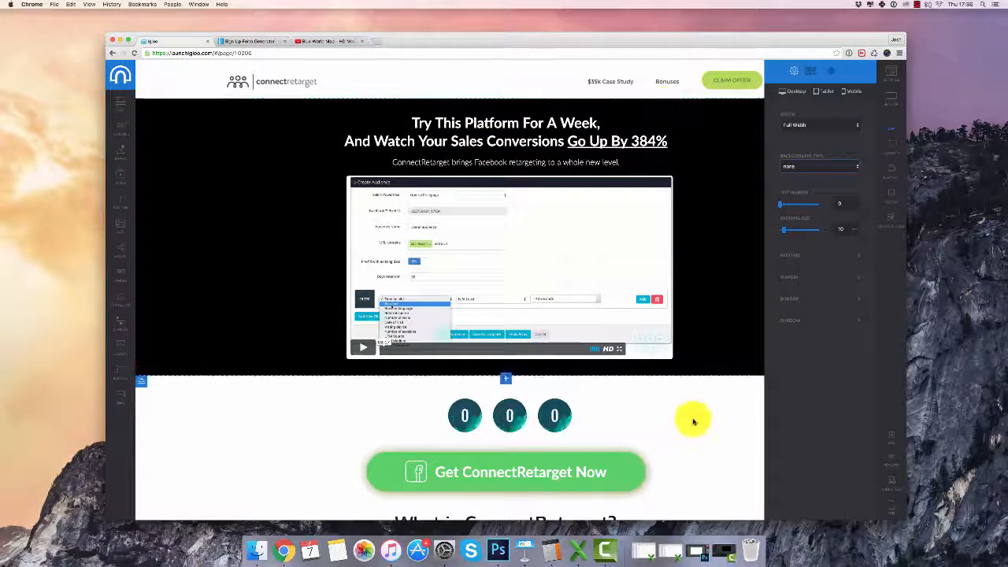
# Step: Copy the URL of the Blue World Map - HD Motion Graphics Background Loop video on YouTube and return to the page editor
pyautogui.click(329, 41)
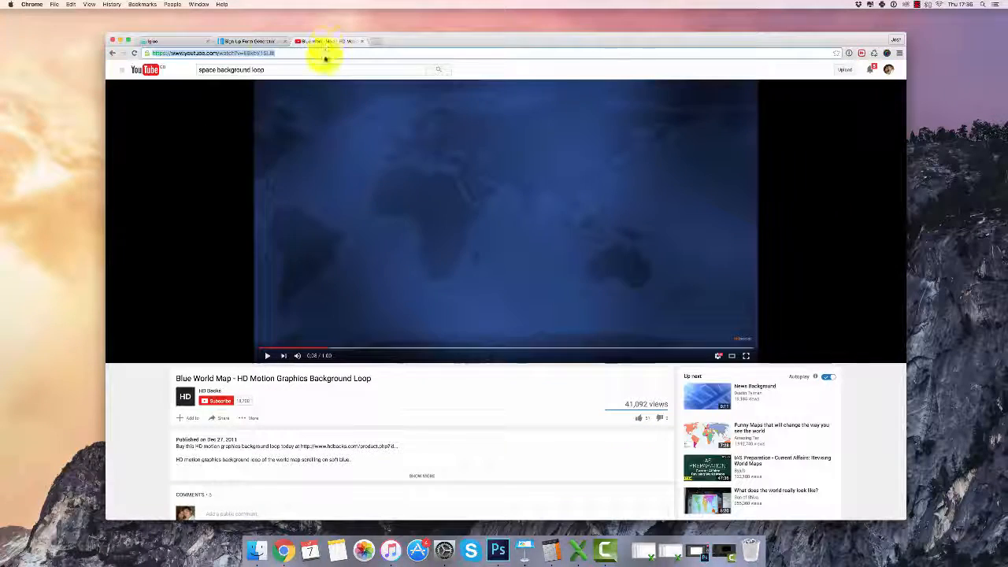
pyautogui.rightClick(250, 52)
pyautogui.click(237, 50)
pyautogui.click(237, 51)
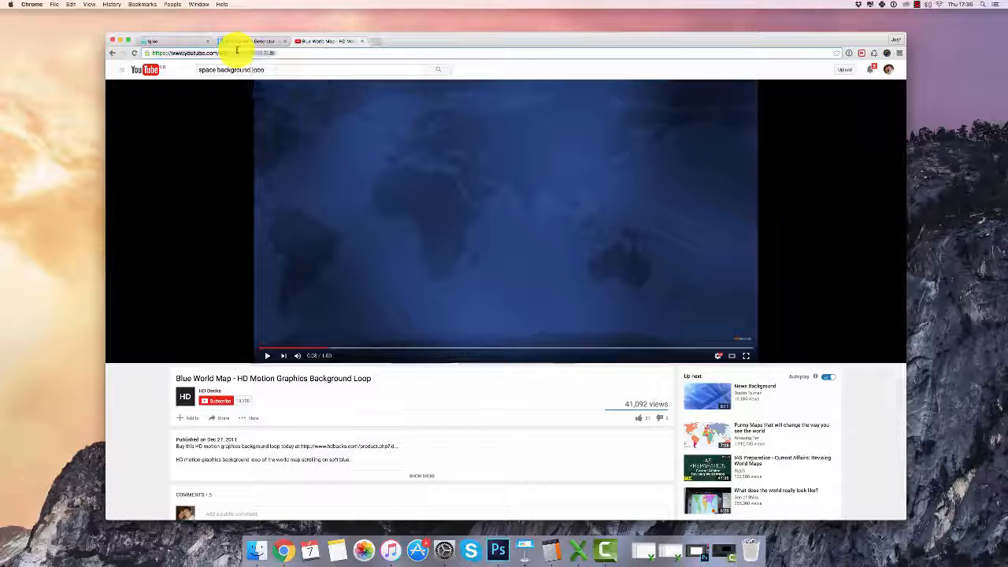
pyautogui.rightClick(237, 52)
pyautogui.click(268, 61)
pyautogui.click(180, 41)
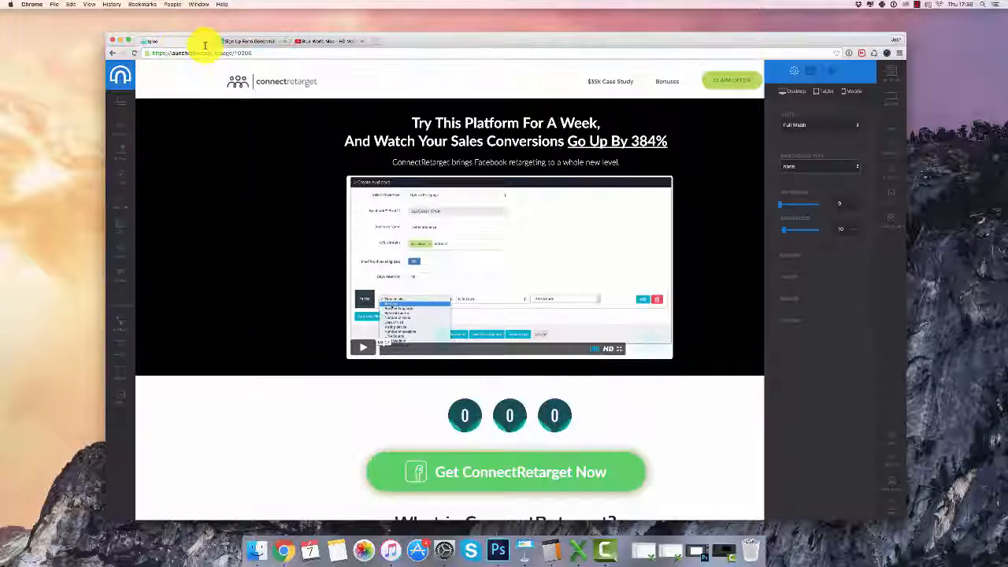
# Step: Set the background type behind the hero block to YouTube video and paste the copied Blue World Map URL
pyautogui.click(893, 77)
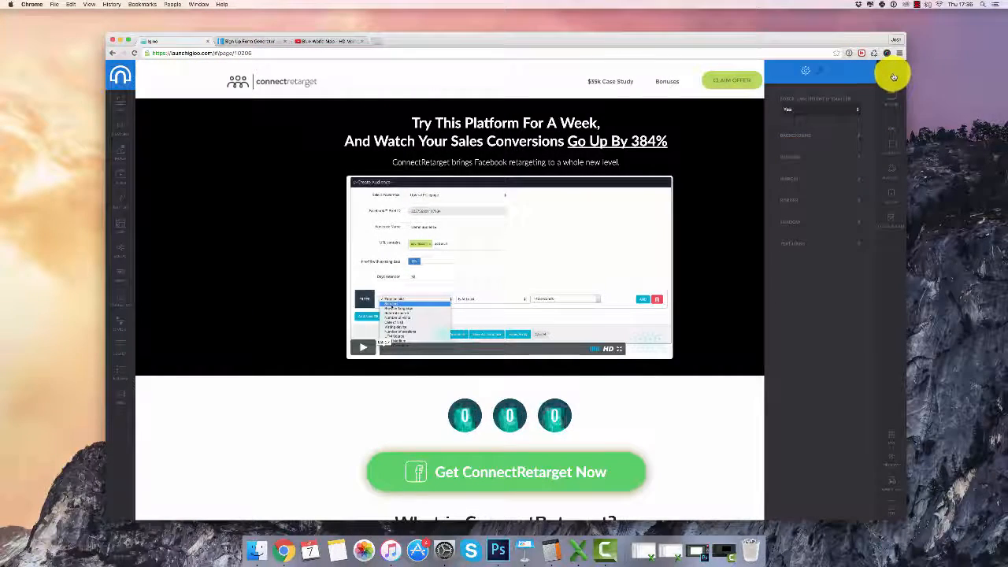
pyautogui.click(790, 142)
pyautogui.click(800, 163)
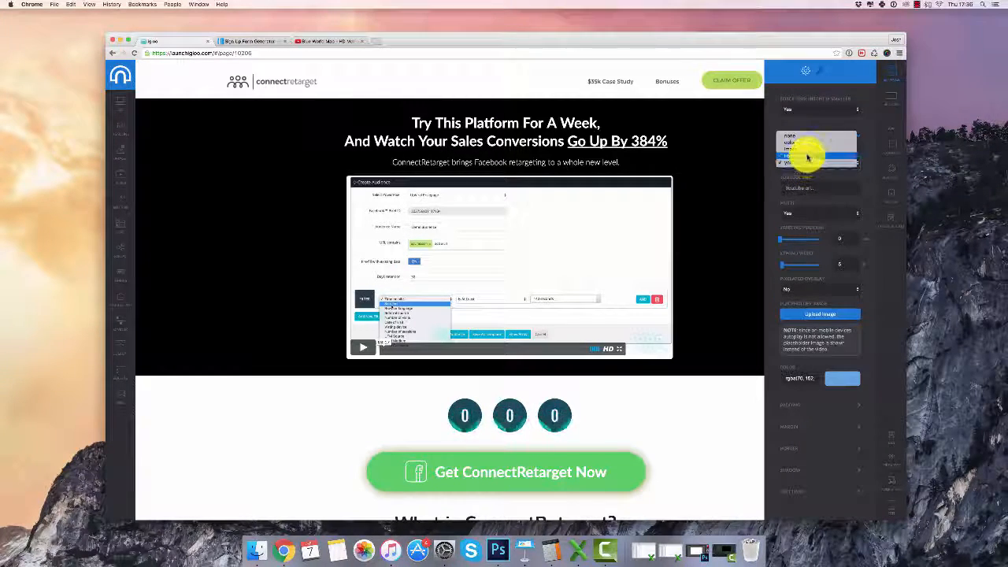
pyautogui.click(807, 157)
pyautogui.click(817, 164)
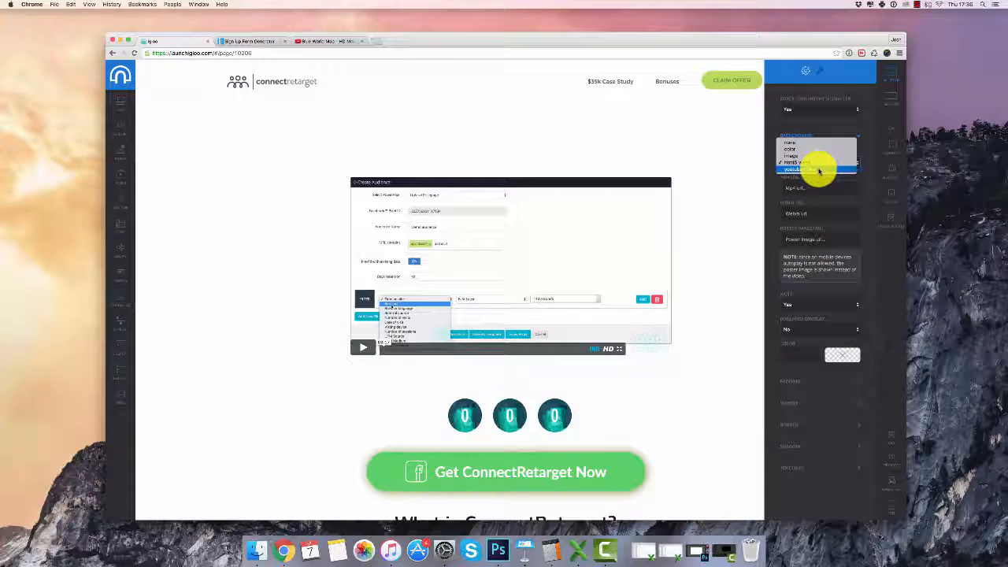
pyautogui.click(819, 170)
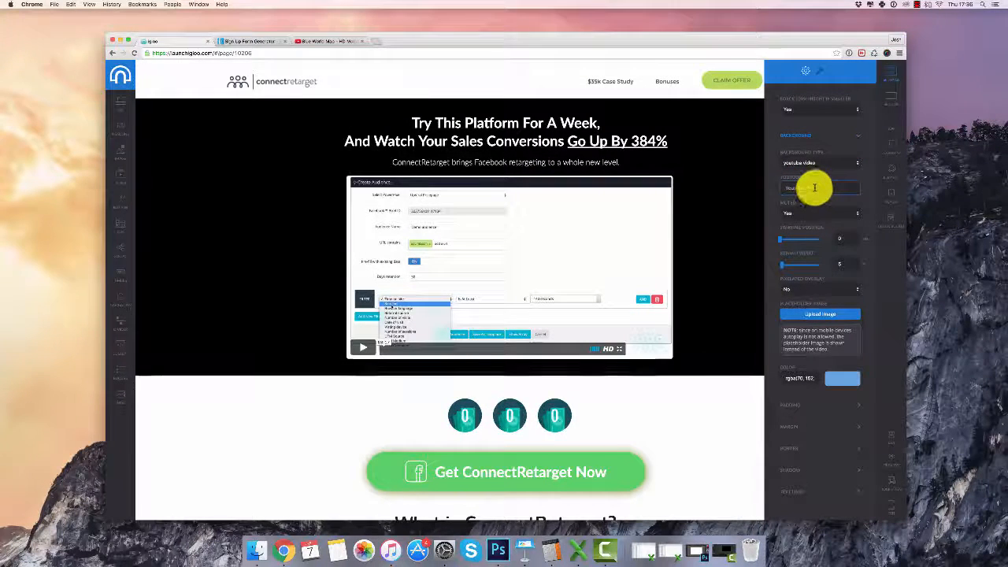
pyautogui.press('super+v')
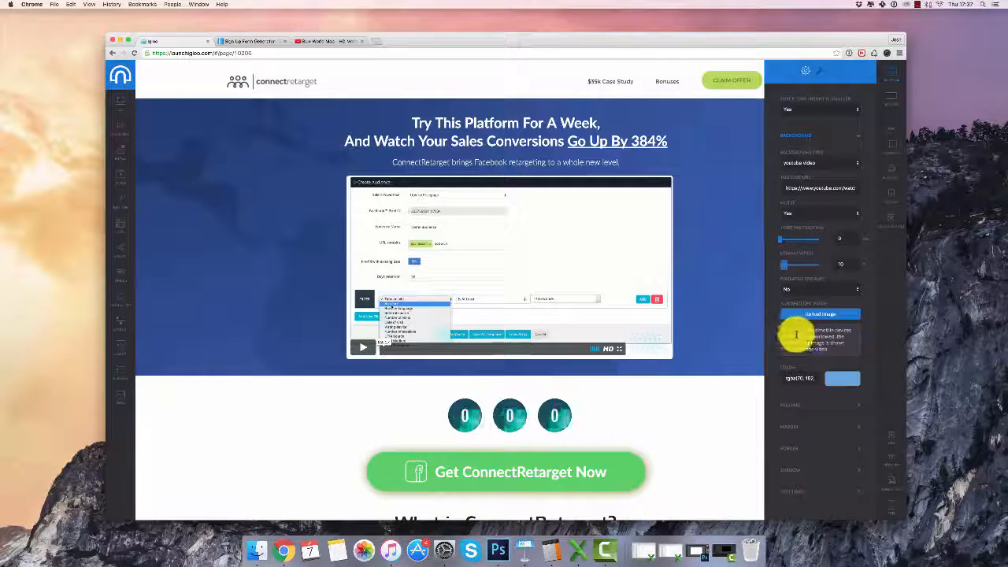
# Step: Choose the teal hero image from the image library as the video background's placeholder image
pyautogui.click(819, 317)
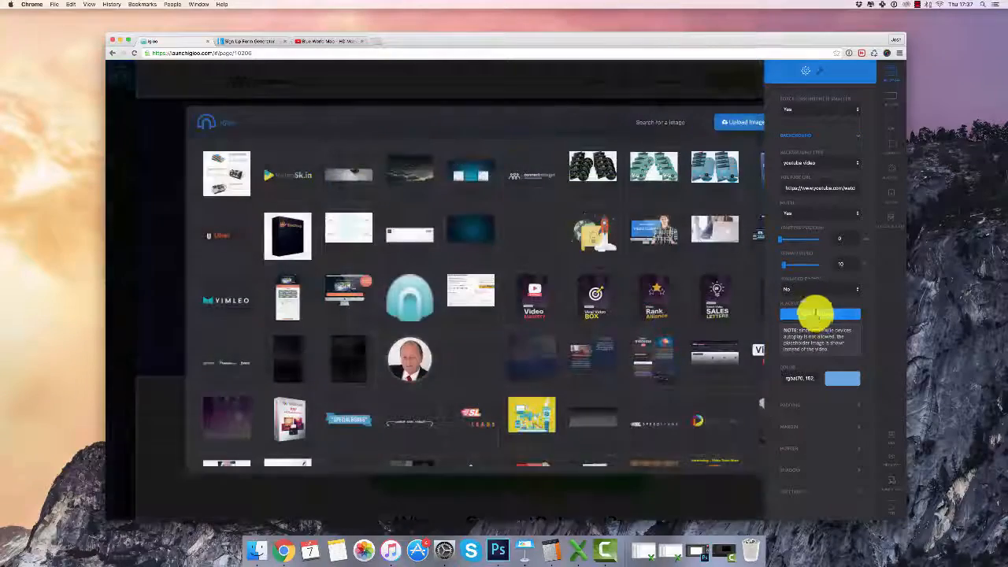
pyautogui.click(470, 162)
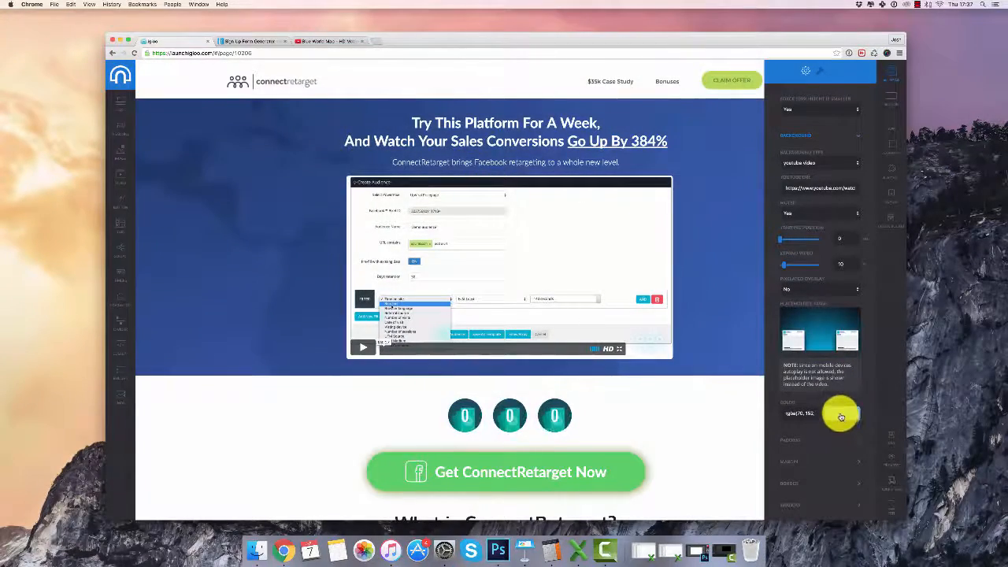
# Step: Set the video background's colour to black (#000000) and remove its placeholder image
pyautogui.click(841, 417)
pyautogui.moveTo(900, 478)
pyautogui.mouseDown()
pyautogui.moveTo(844, 480)
pyautogui.moveTo(824, 493)
pyautogui.moveTo(910, 490)
pyautogui.mouseUp()
pyautogui.click(862, 389)
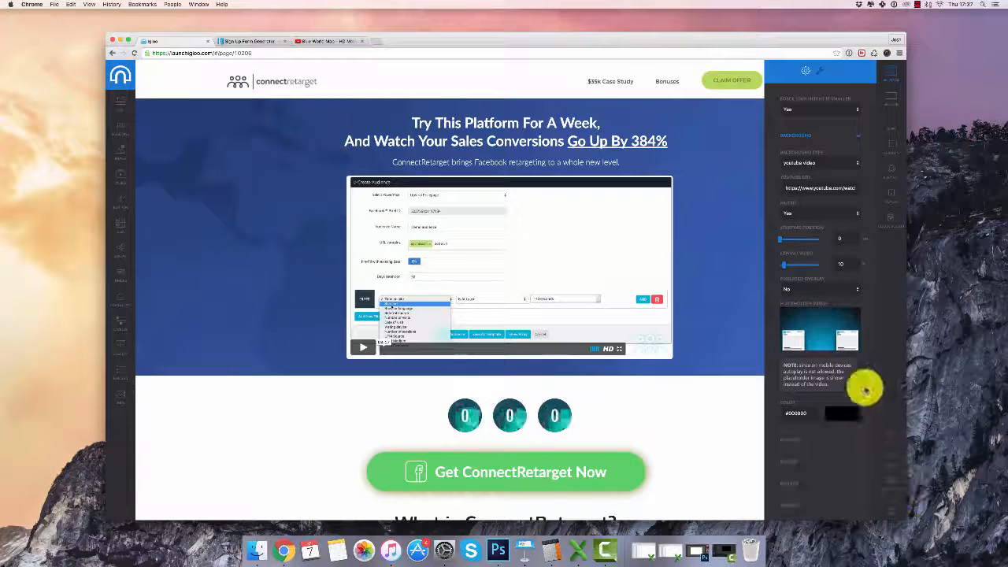
pyautogui.click(852, 315)
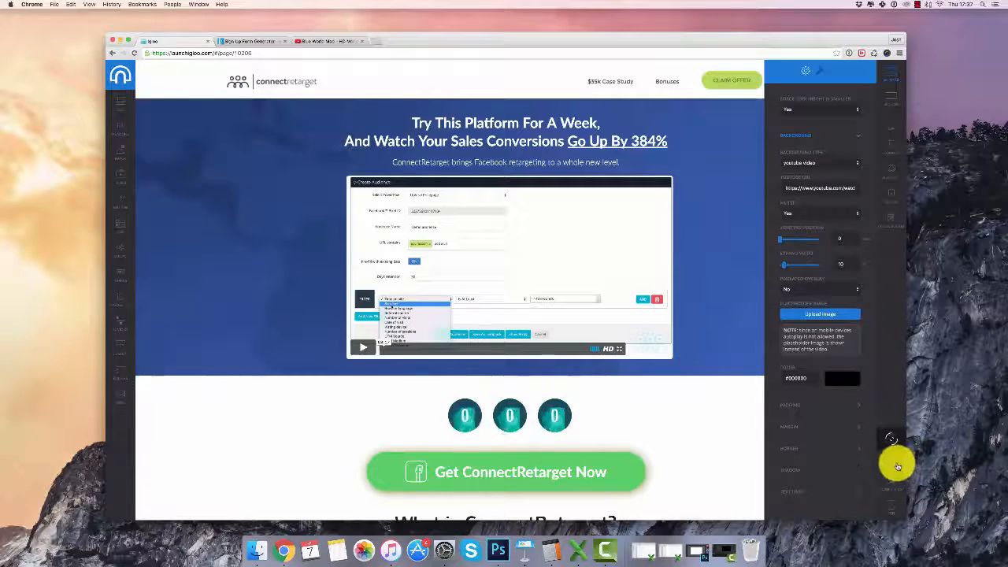
# Step: Preview the page, pause the sales video and examine the moving world map background and the content below it
pyautogui.click(894, 465)
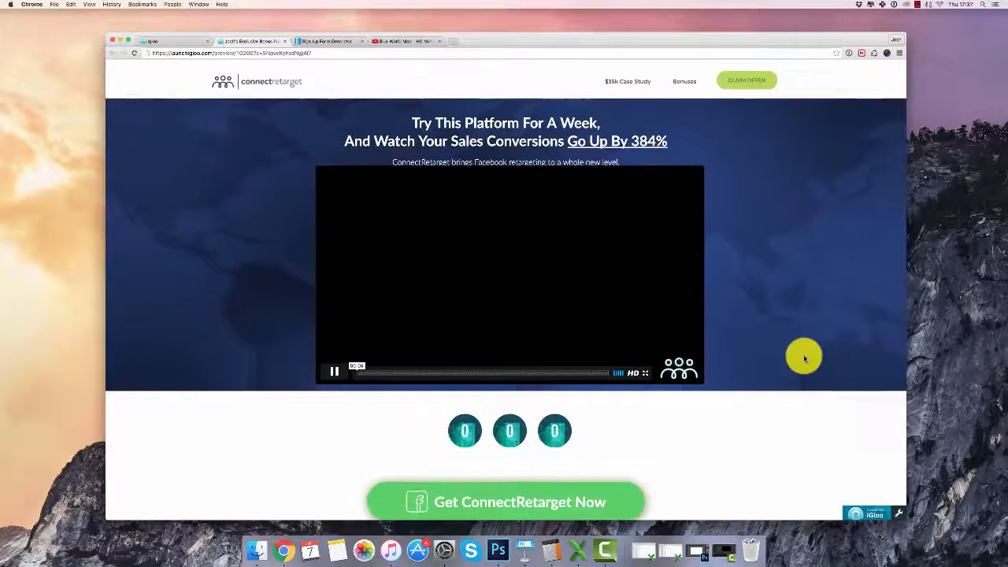
pyautogui.click(504, 286)
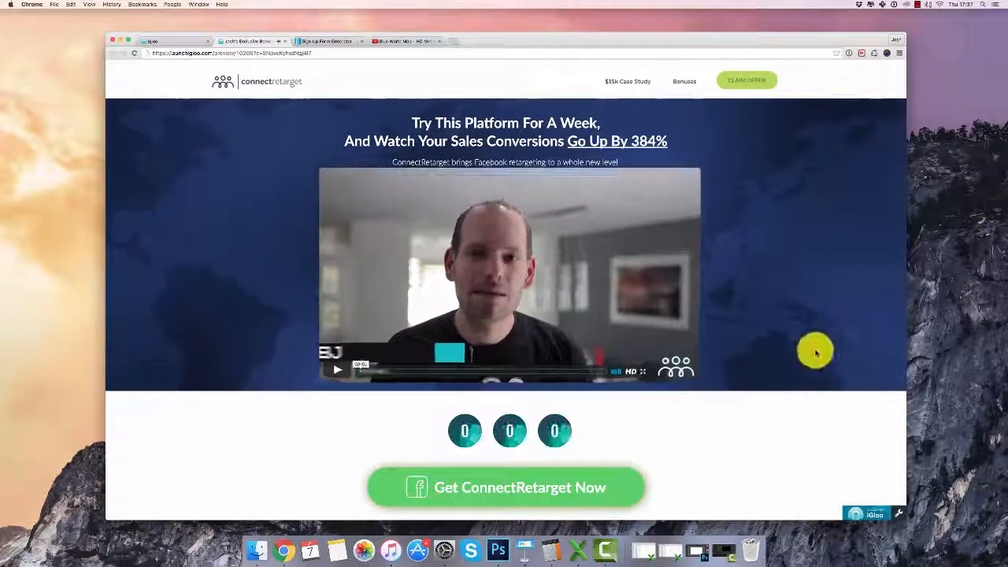
pyautogui.scroll(-2, 816, 353)
pyautogui.scroll(2, 817, 354)
pyautogui.scroll(-6, 816, 354)
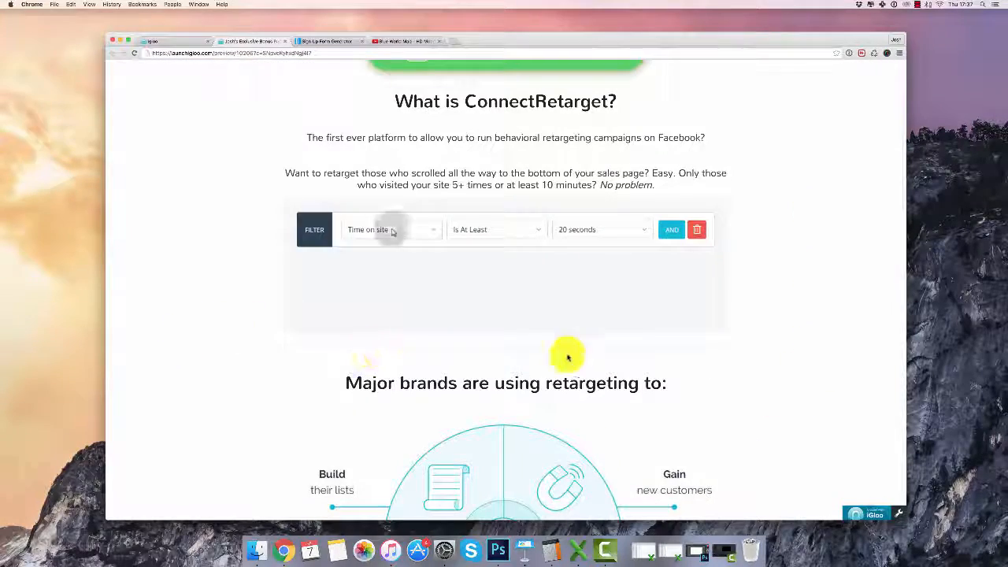
pyautogui.scroll(-2, 823, 350)
pyautogui.scroll(2, 826, 336)
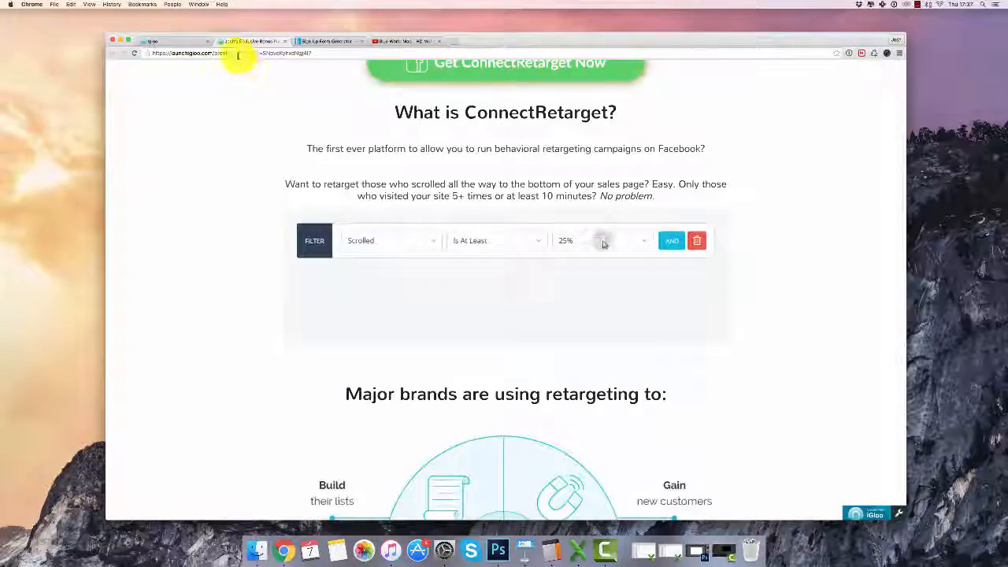
# Step: Return to the page editor and set the background type of the "$35k Case Study" section to none, removing its cloud image
pyautogui.click(196, 36)
pyautogui.scroll(-10, 563, 281)
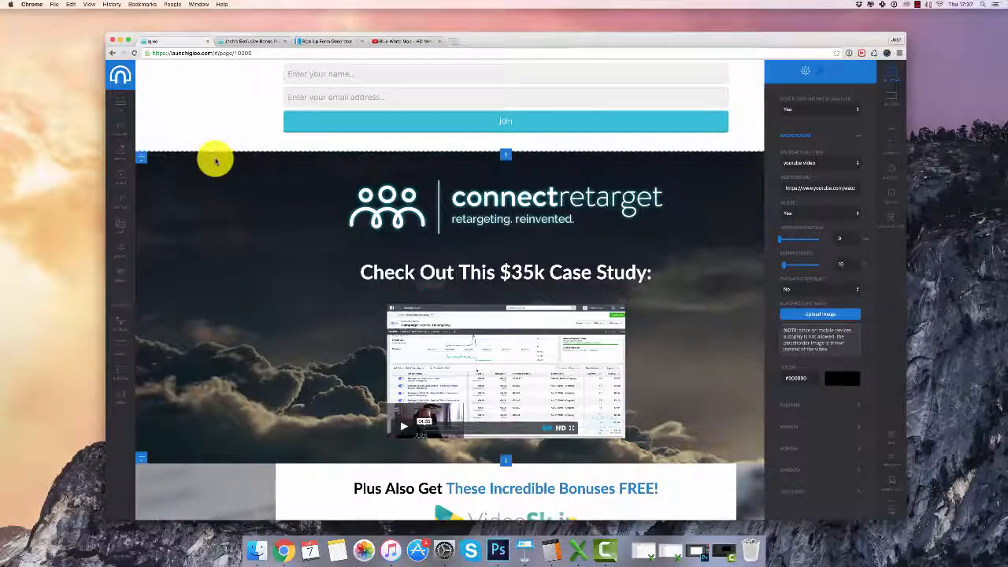
pyautogui.click(217, 161)
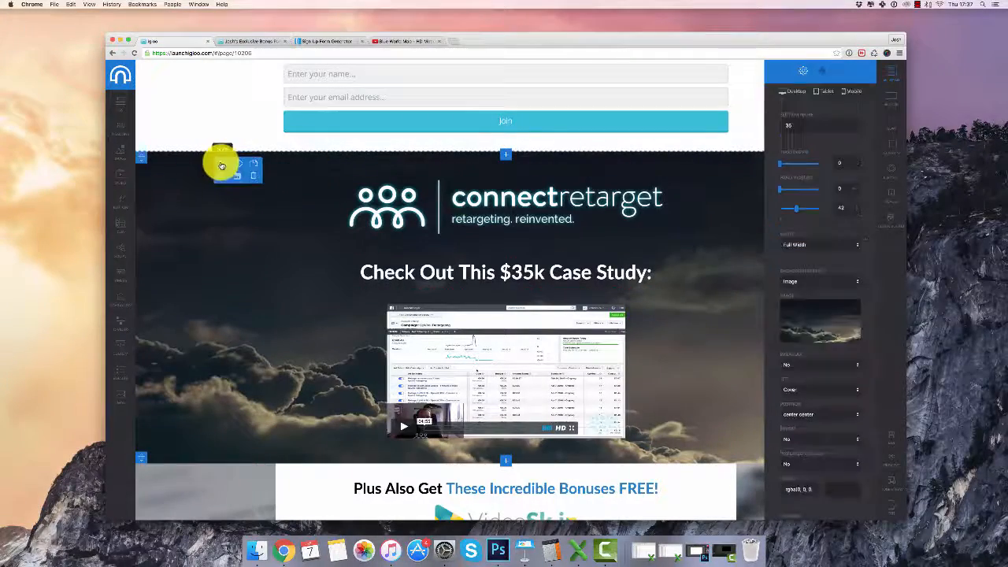
pyautogui.click(822, 283)
pyautogui.click(822, 264)
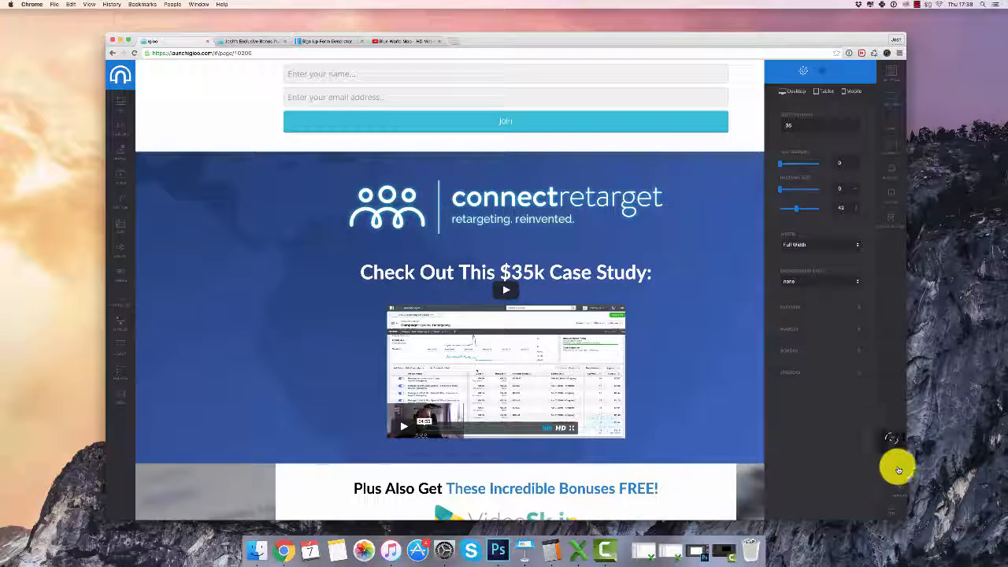
# Step: Preview the page and examine the map video background behind the case study section and the bonuses below it
pyautogui.click(897, 469)
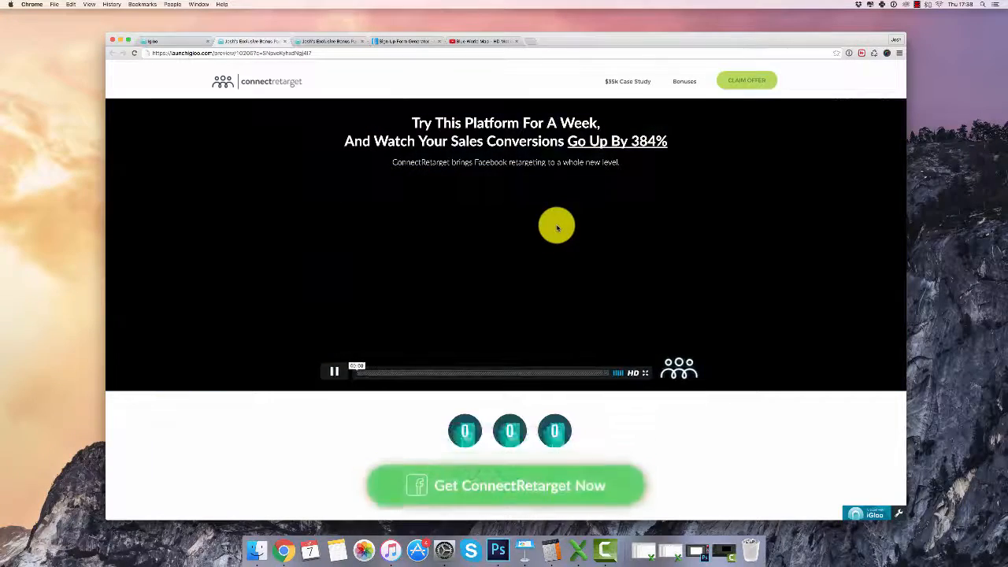
pyautogui.scroll(-1, 693, 291)
pyautogui.scroll(-15, 752, 292)
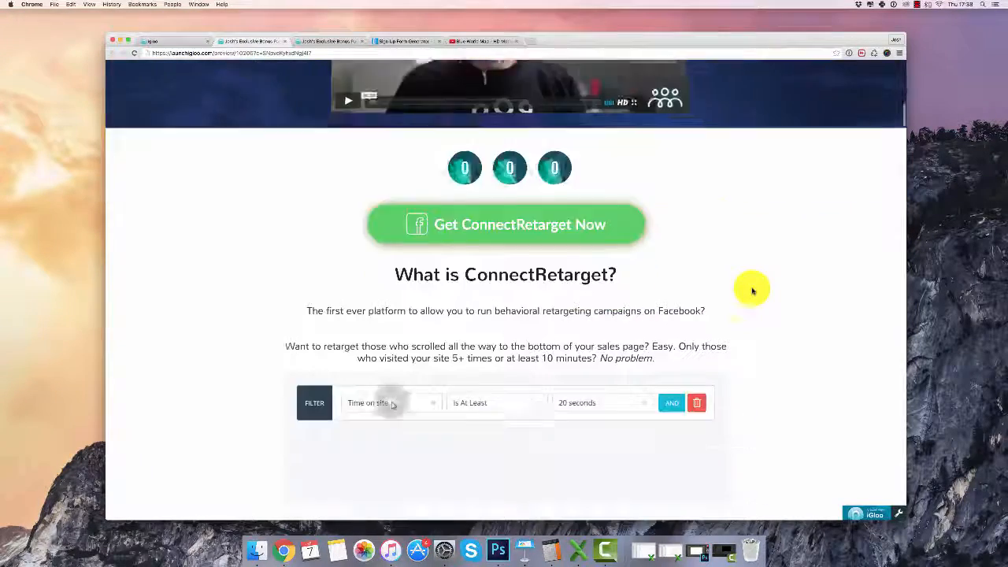
pyautogui.scroll(-2, 753, 295)
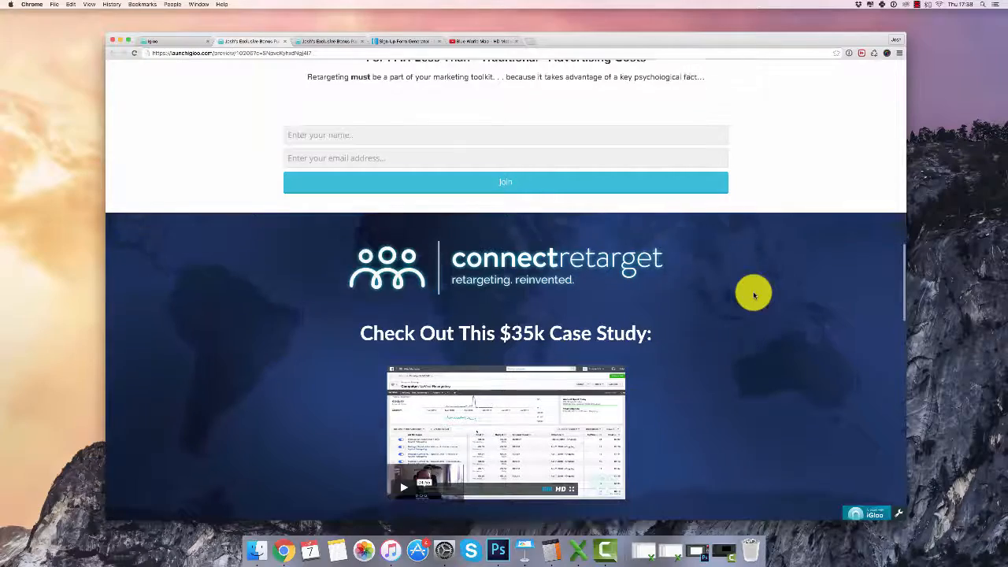
pyautogui.scroll(-2, 687, 232)
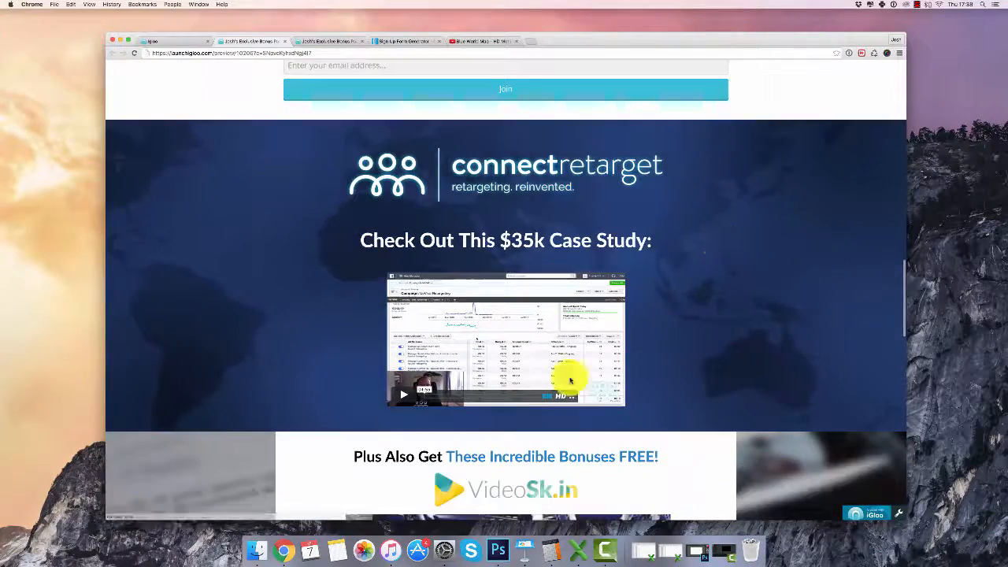
pyautogui.scroll(-8, 355, 281)
pyautogui.scroll(-3, 346, 282)
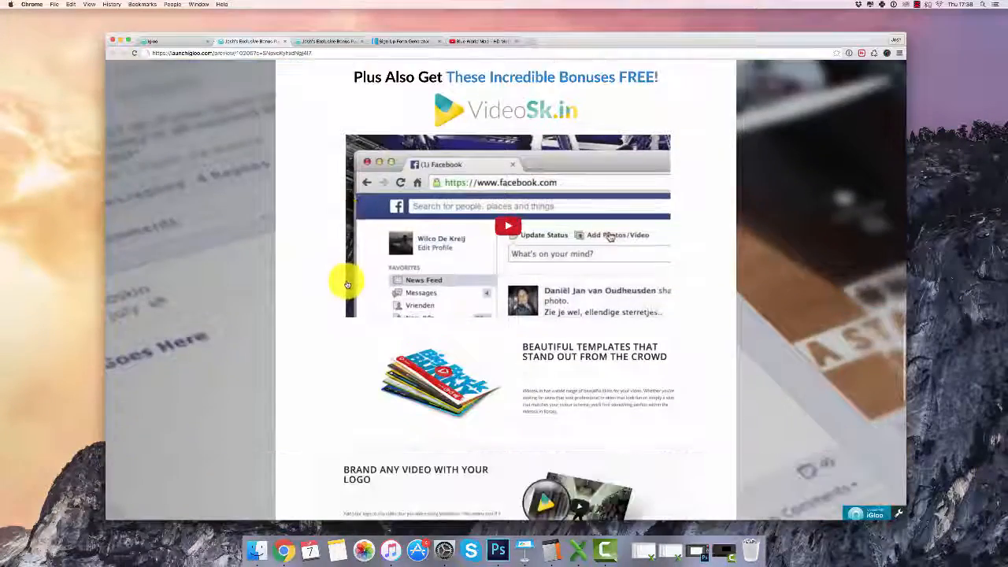
pyautogui.scroll(20, 342, 275)
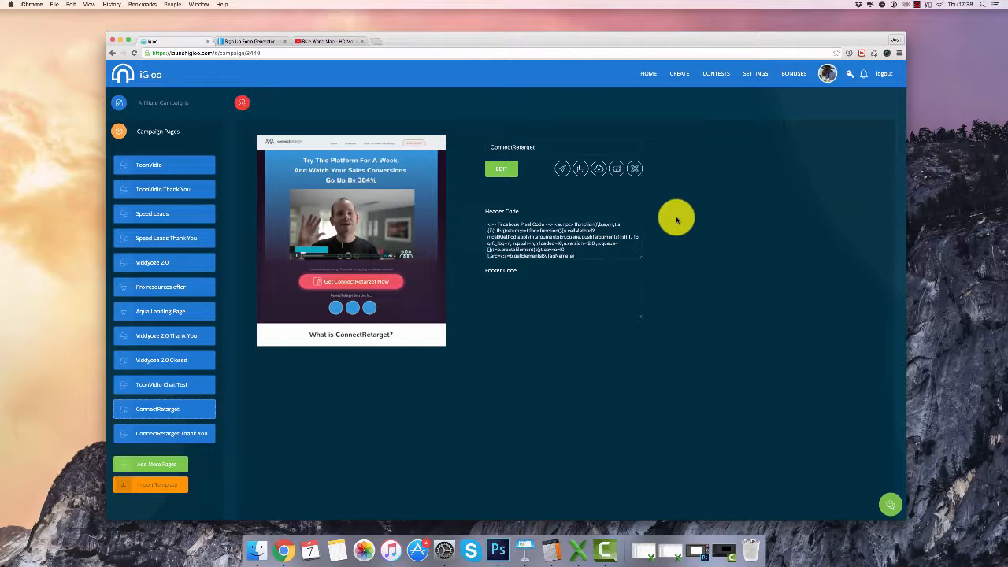
# Step: Export the ConnectRetarget page as a ZIP file and import that igloo10206.zip as a new page template in the campaign
pyautogui.click(618, 172)
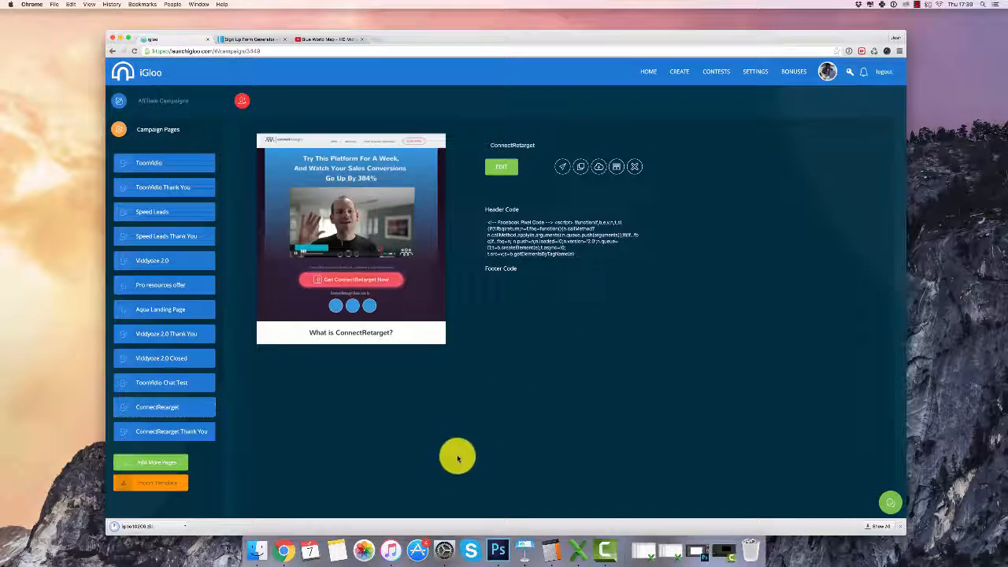
pyautogui.click(154, 483)
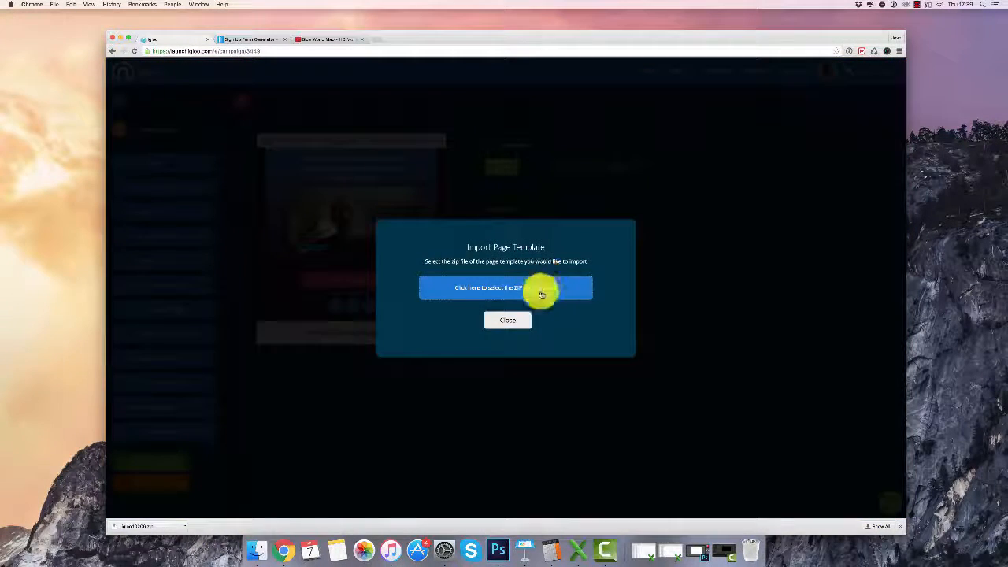
pyautogui.click(512, 292)
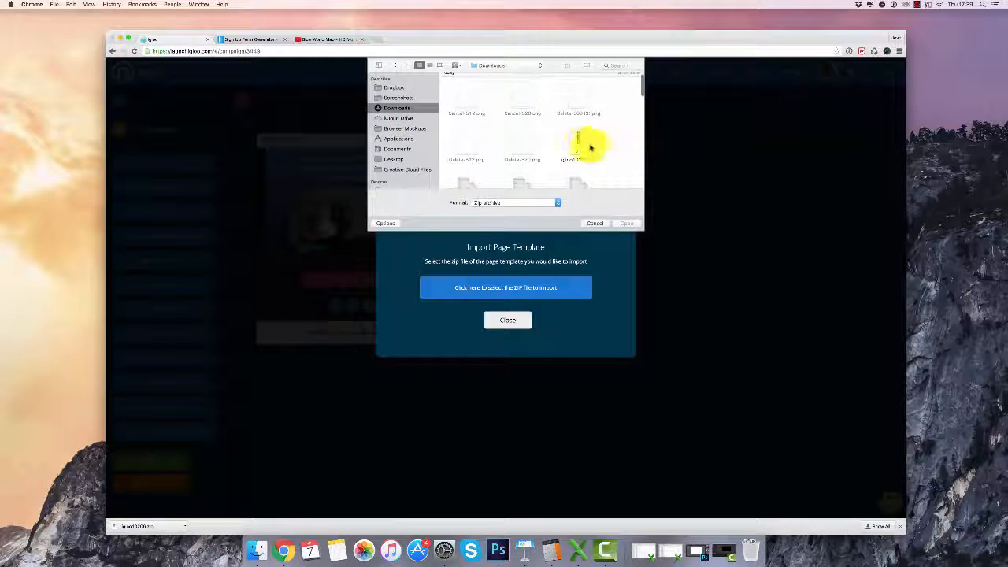
pyautogui.doubleClick(580, 144)
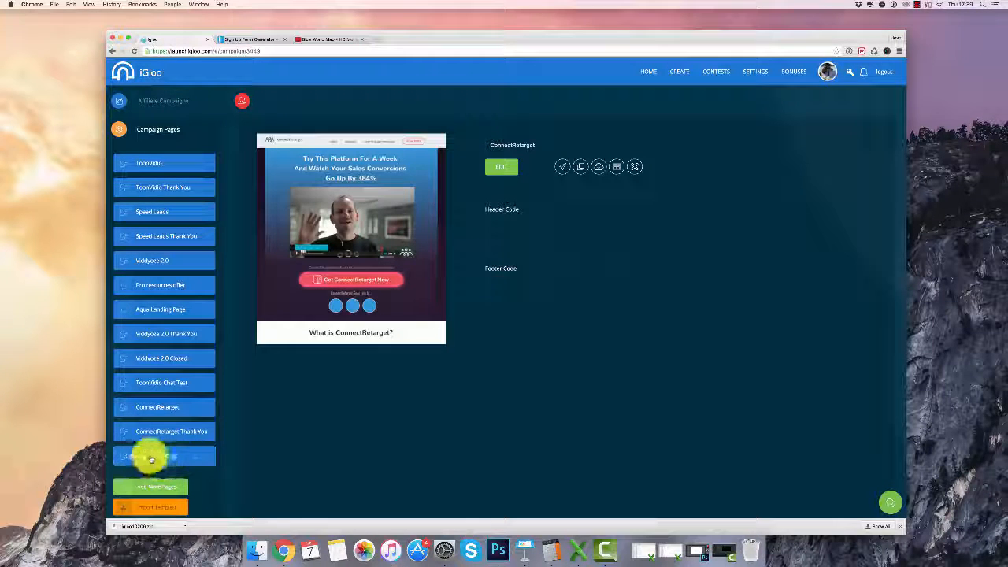
# Step: Preview the page imported from the template and close the preview
pyautogui.click(555, 166)
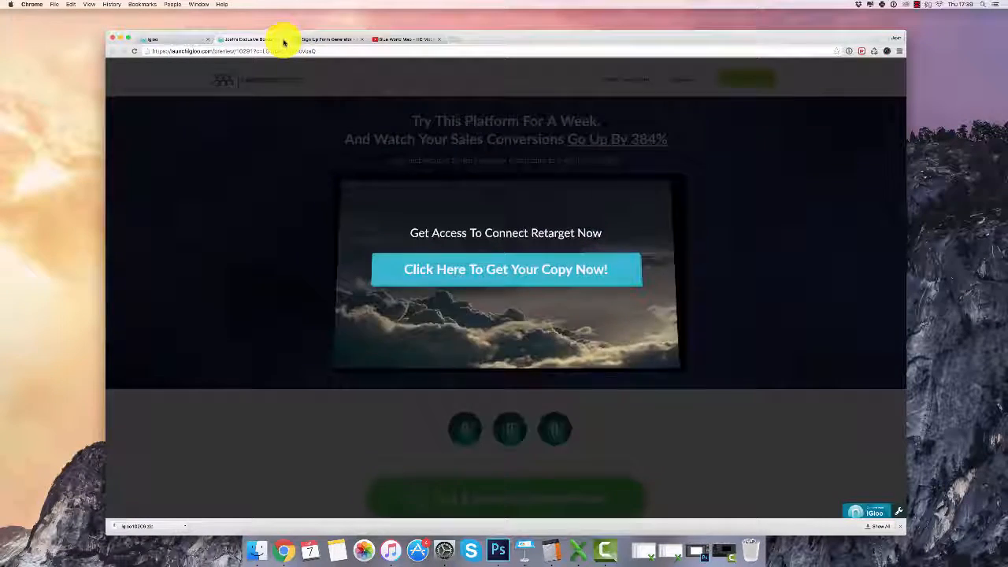
pyautogui.click(286, 40)
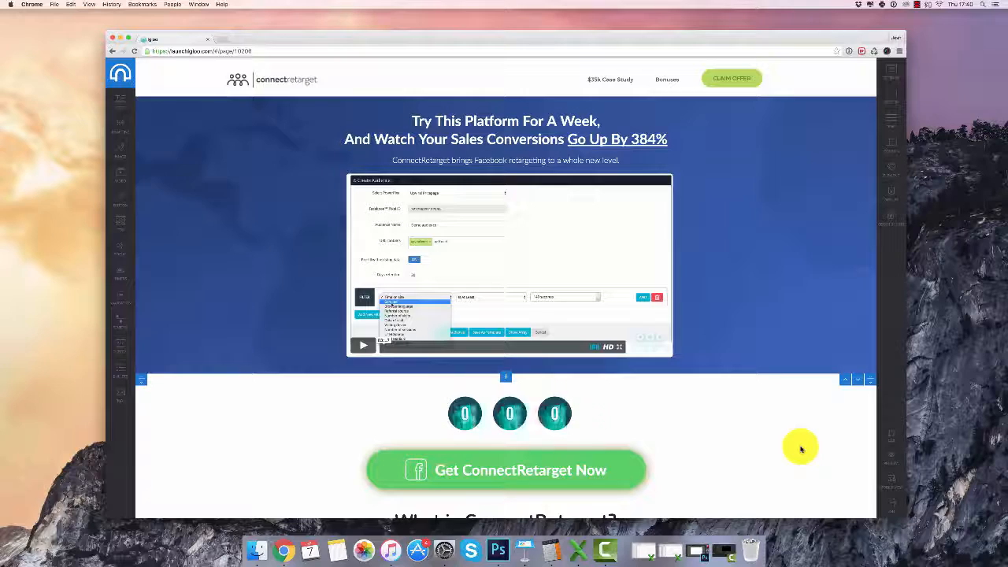
# Step: Create a new popup named "Demo Exit Pop" for the ConnectRetarget page
pyautogui.scroll(-5, 792, 426)
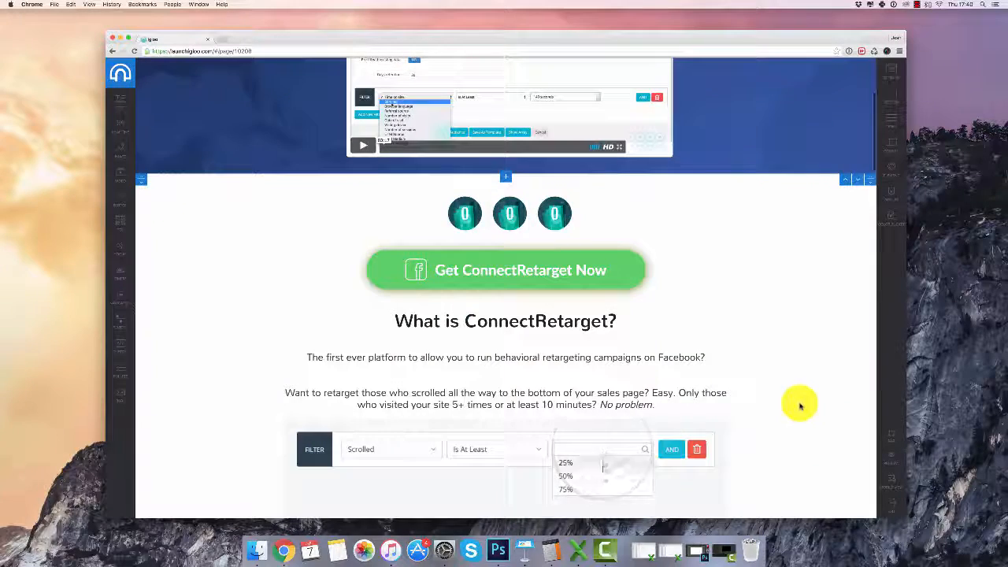
pyautogui.scroll(5, 770, 292)
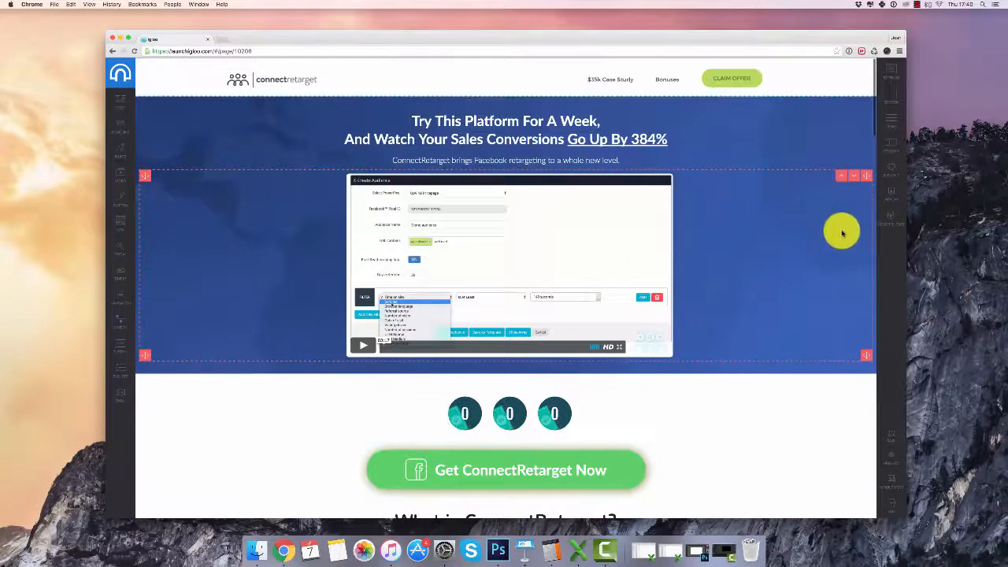
pyautogui.rightClick(894, 196)
pyautogui.click(890, 193)
pyautogui.click(890, 193)
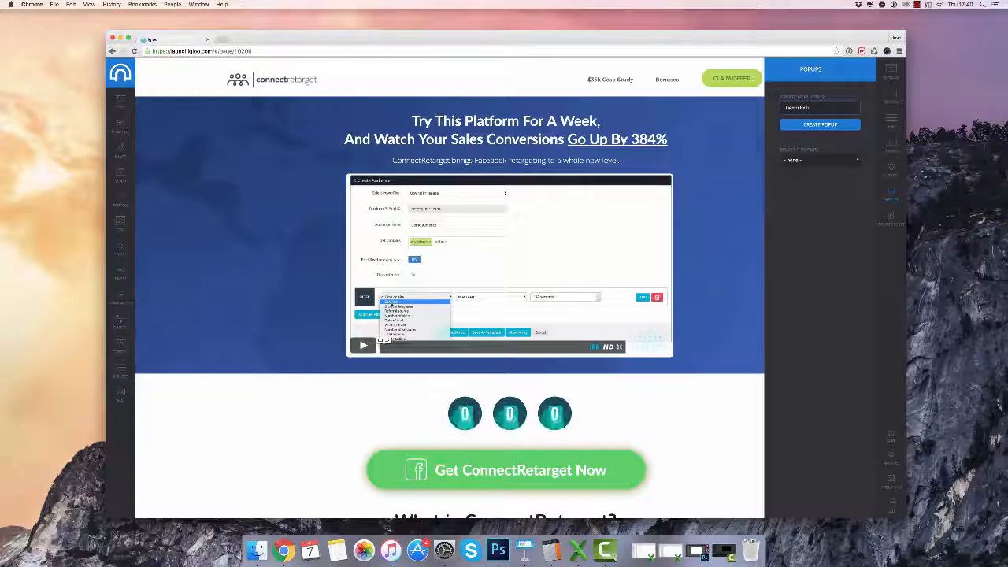
pyautogui.click(812, 127)
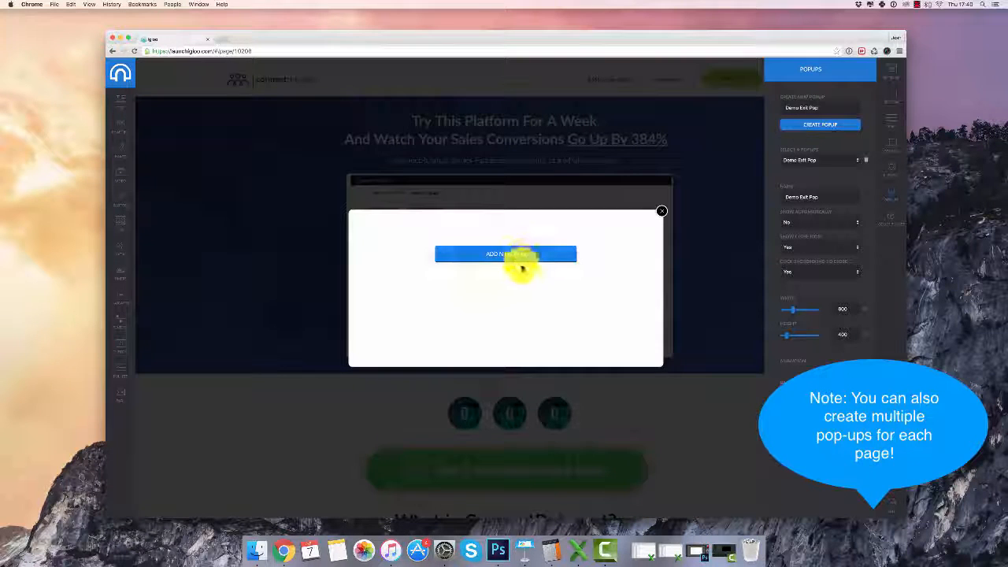
# Step: Add a one-column row to the popup with a headline reading "Get Your FREE eBook"
pyautogui.click(531, 255)
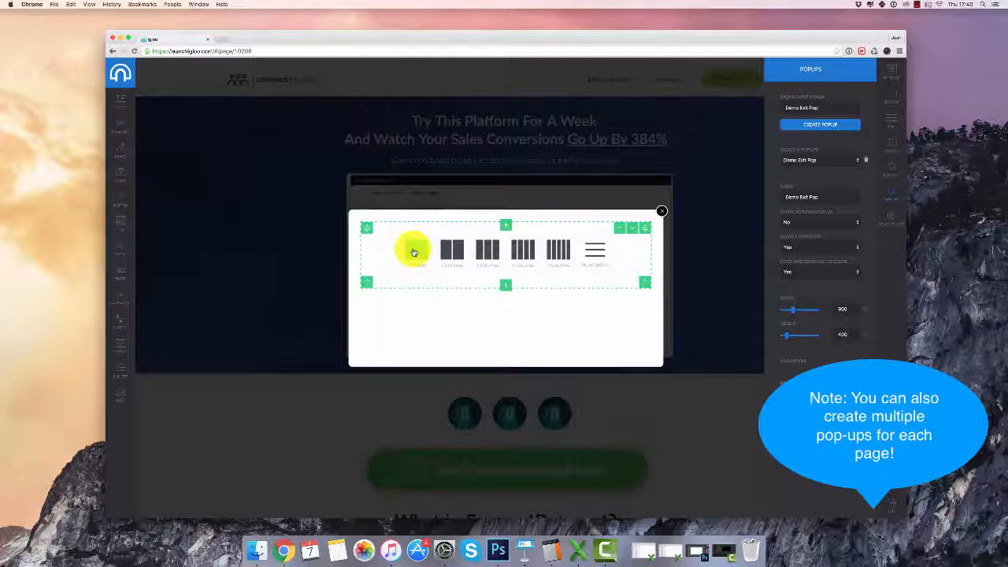
pyautogui.click(414, 252)
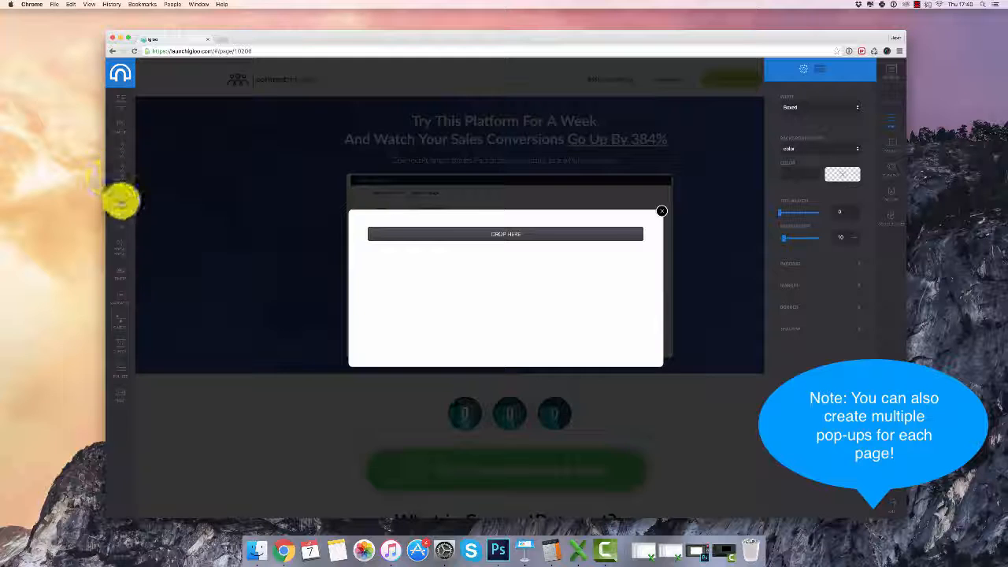
pyautogui.moveTo(122, 128); pyautogui.dragTo(530, 229)
pyautogui.doubleClick(529, 231)
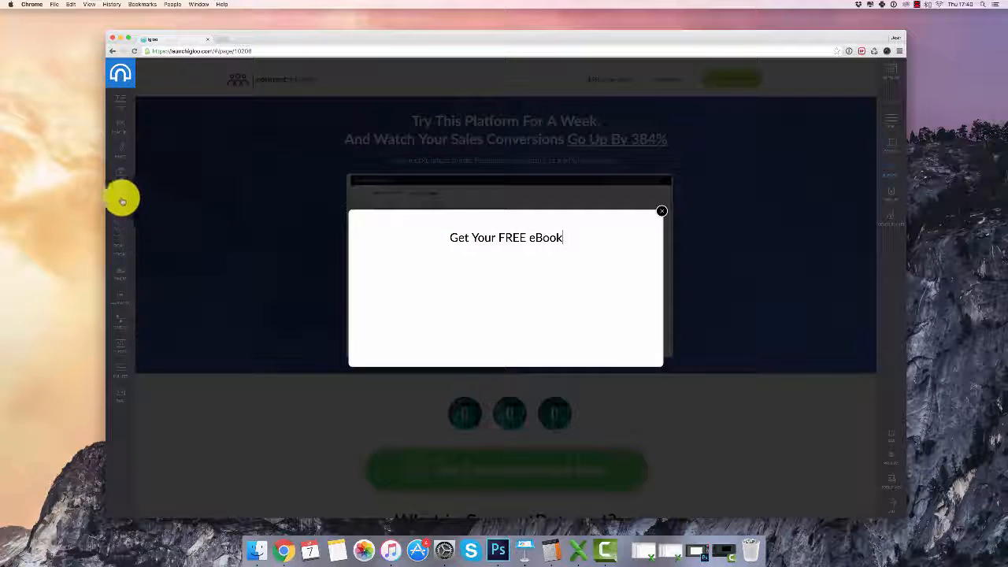
# Step: Add an opt-in form with name and email fields under the popup headline and set its top margin to 19
pyautogui.doubleClick(543, 255)
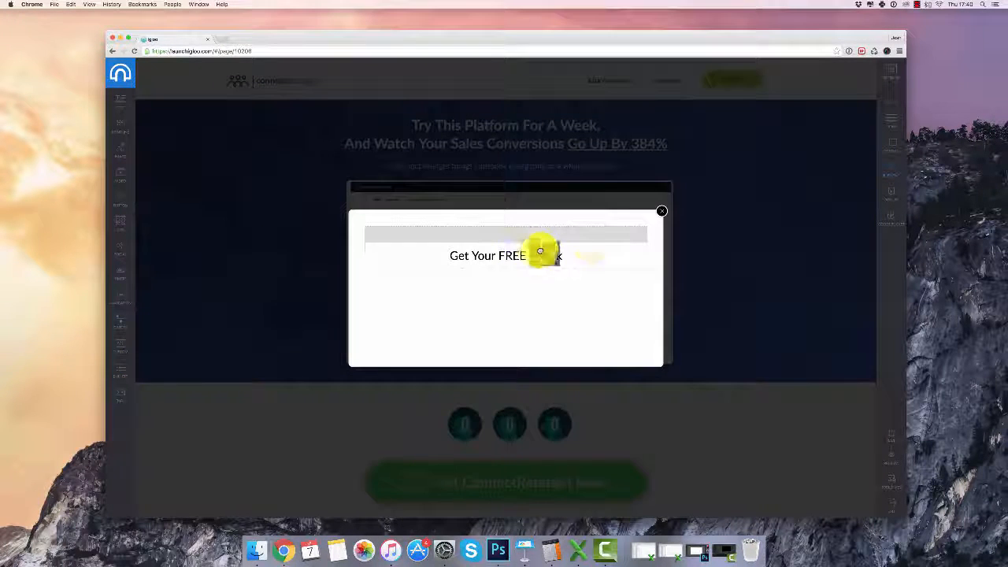
pyautogui.click(628, 235)
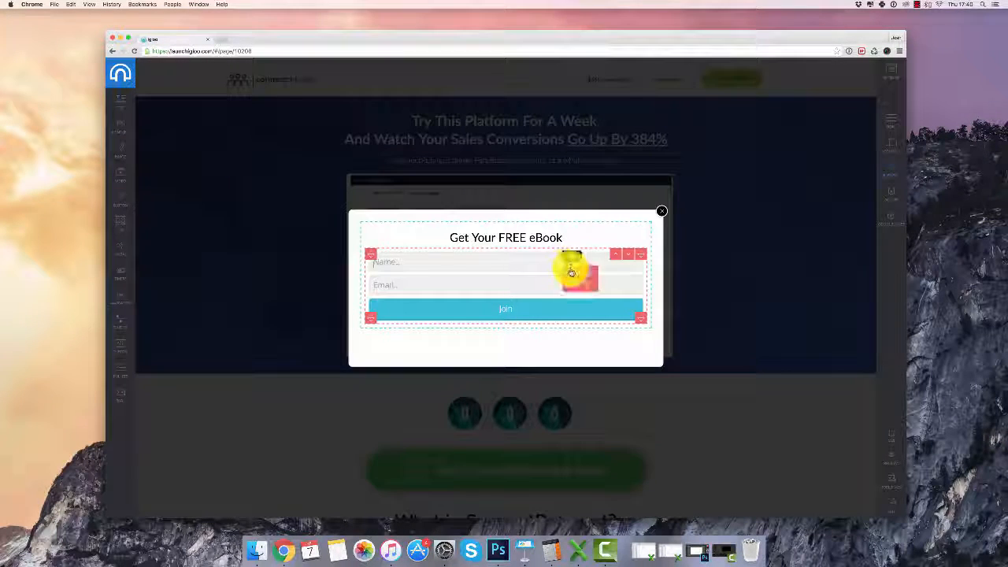
pyautogui.click(571, 271)
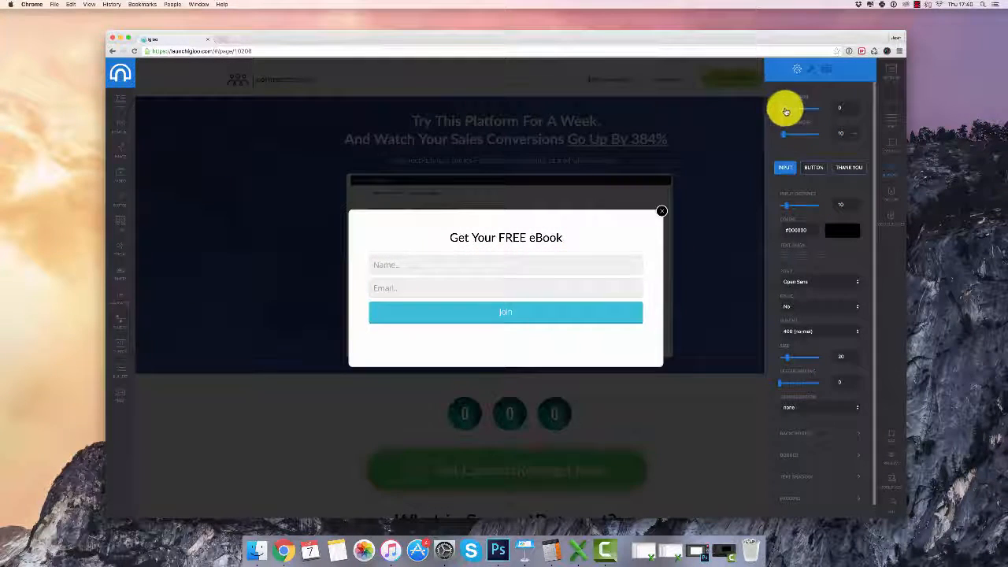
pyautogui.moveTo(786, 111); pyautogui.dragTo(788, 108)
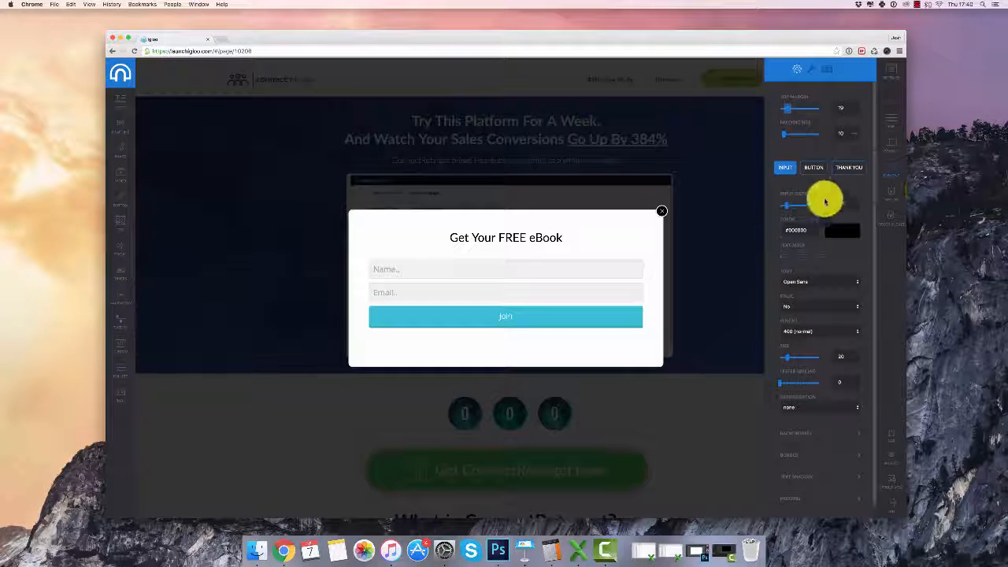
# Step: Resize the popup to about 728 wide and 436 high and give it a dark navy blue background colour
pyautogui.click(891, 193)
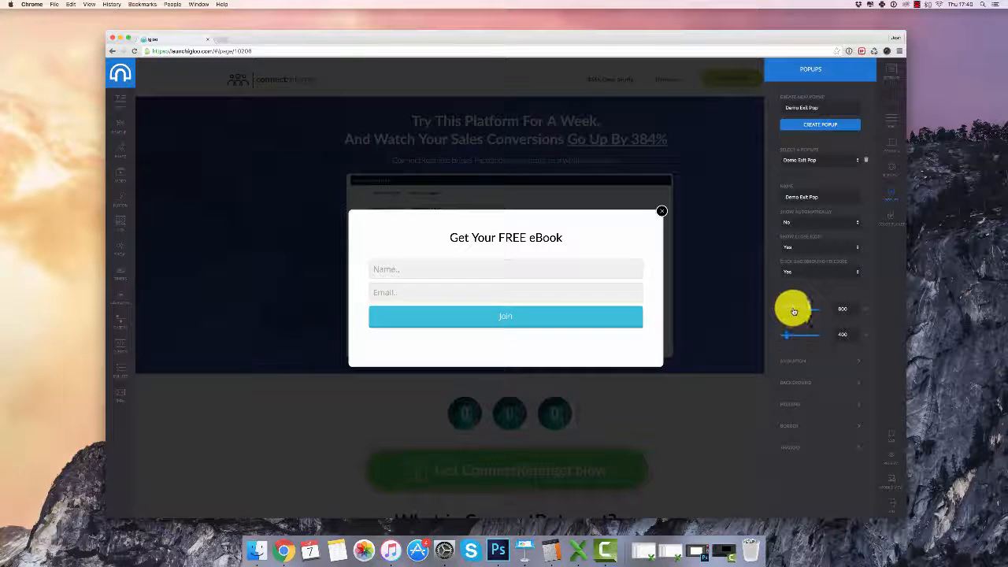
pyautogui.moveTo(793, 312); pyautogui.dragTo(787, 338)
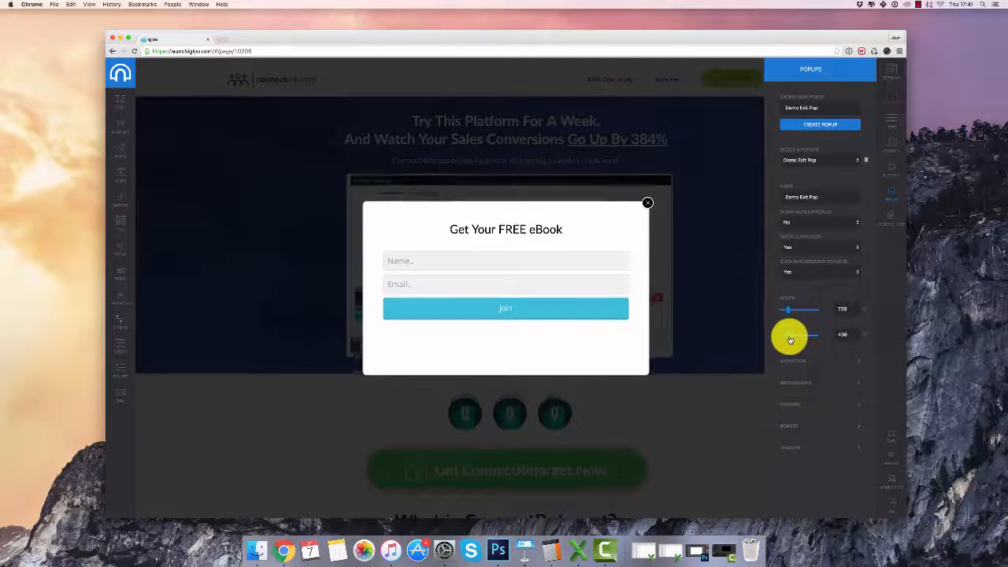
pyautogui.click(796, 385)
pyautogui.click(844, 409)
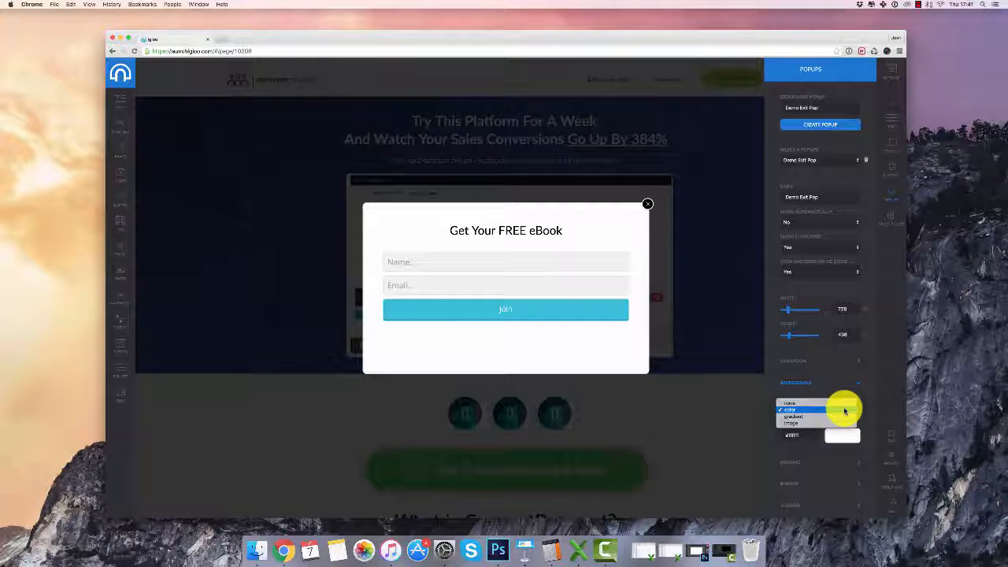
pyautogui.click(862, 429)
pyautogui.click(855, 437)
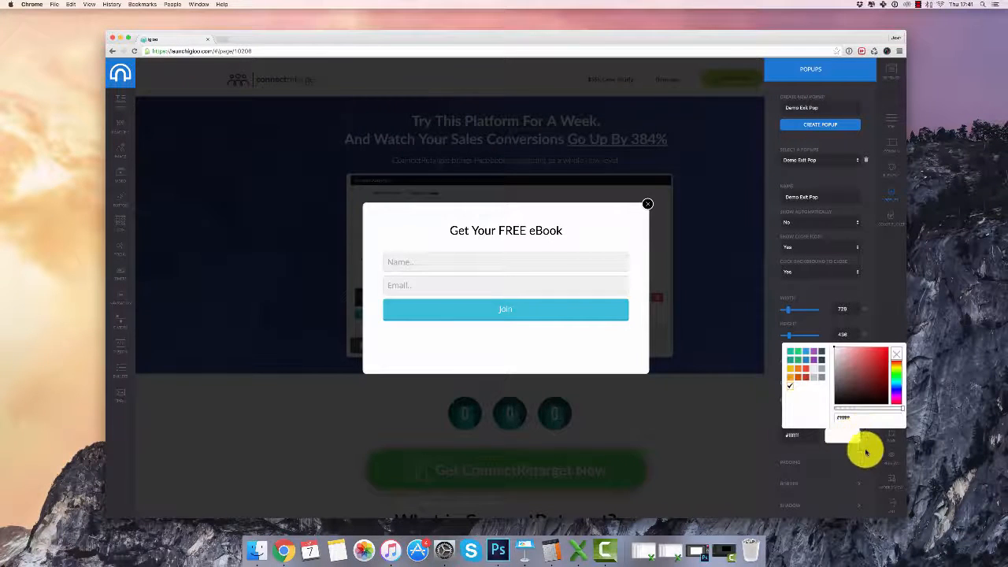
pyautogui.click(896, 384)
pyautogui.click(848, 397)
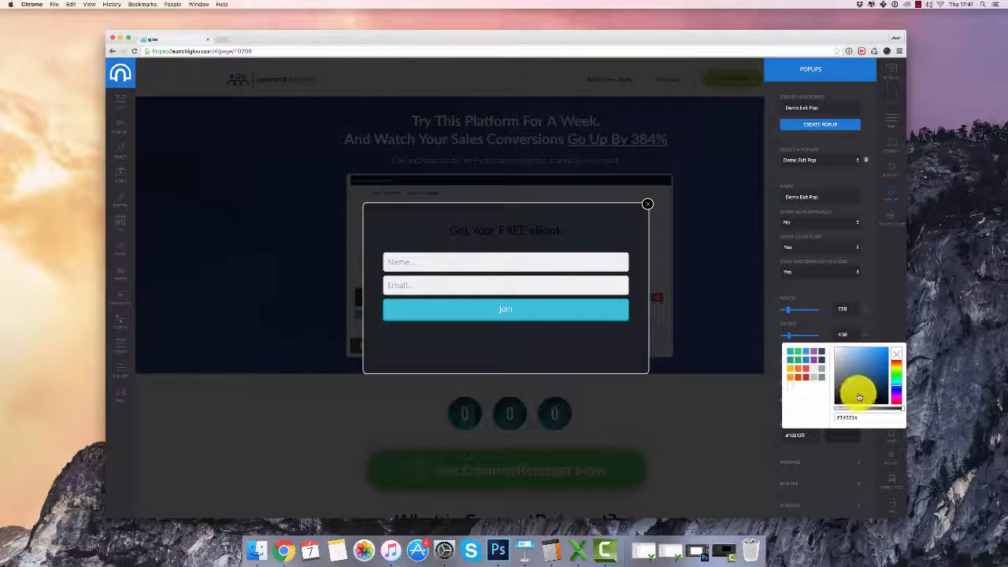
pyautogui.moveTo(859, 396); pyautogui.dragTo(863, 391)
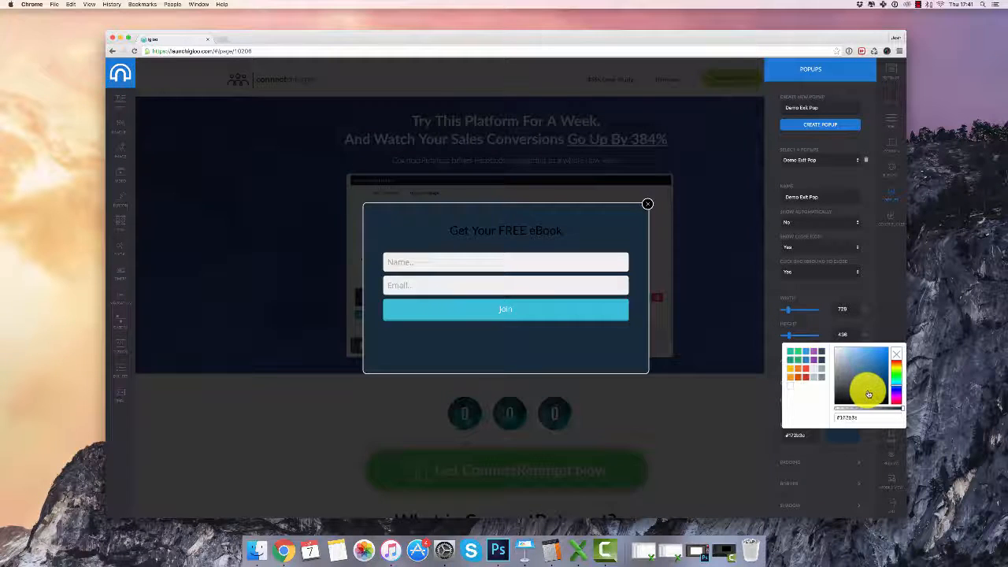
# Step: Change the text colour of the "Get Your FREE eBook" headline in the popup to white
pyautogui.click(522, 242)
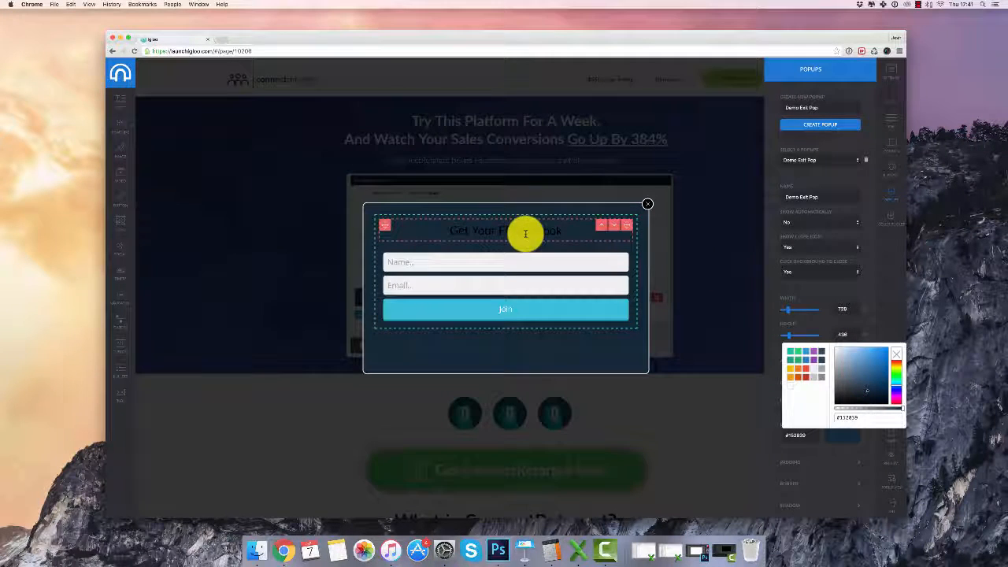
pyautogui.click(529, 228)
pyautogui.click(854, 173)
pyautogui.moveTo(857, 223); pyautogui.dragTo(799, 150)
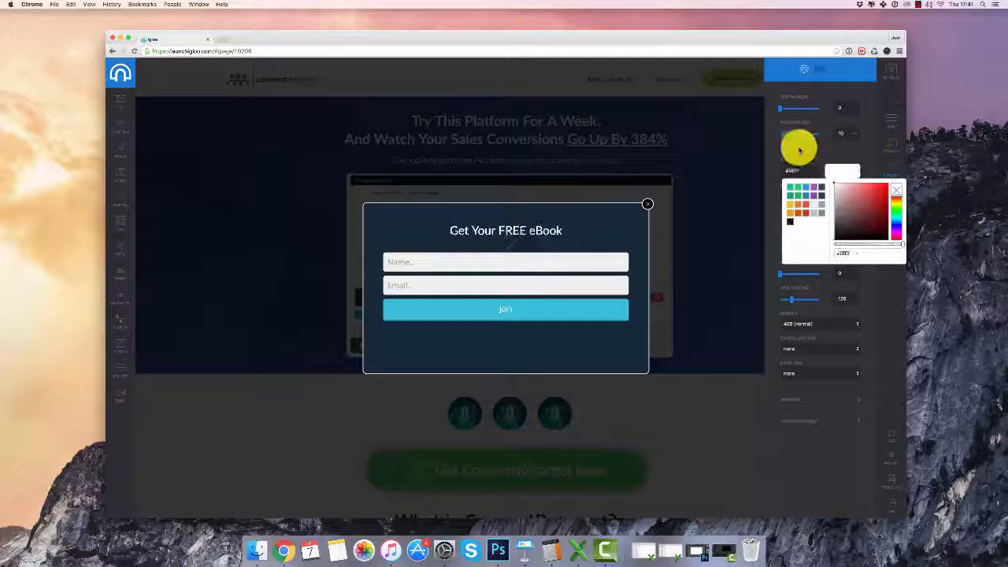
# Step: Set the popup headline's font to Oswald, centre it and enlarge the text
pyautogui.click(799, 149)
pyautogui.click(819, 219)
pyautogui.click(816, 199)
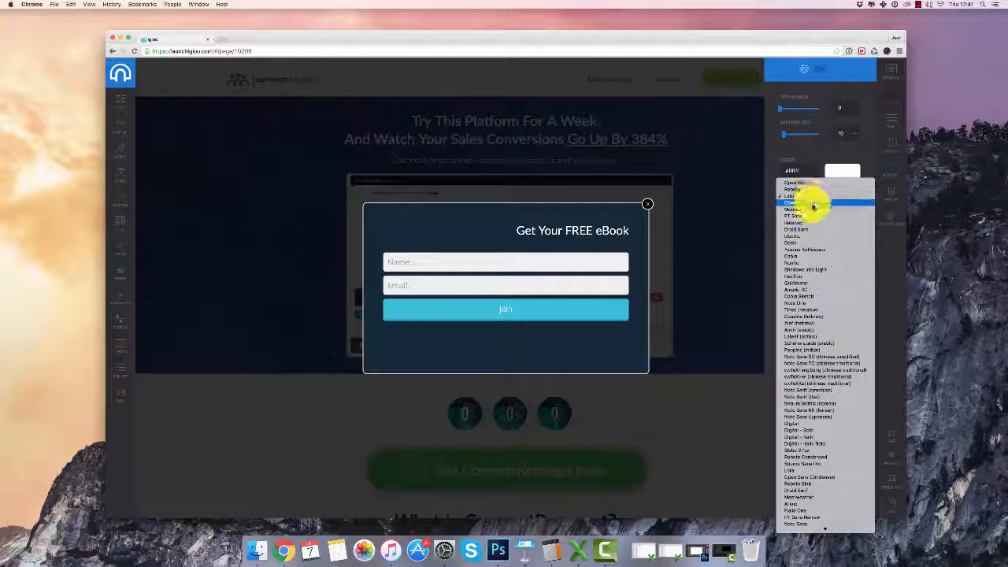
pyautogui.click(814, 205)
pyautogui.click(803, 219)
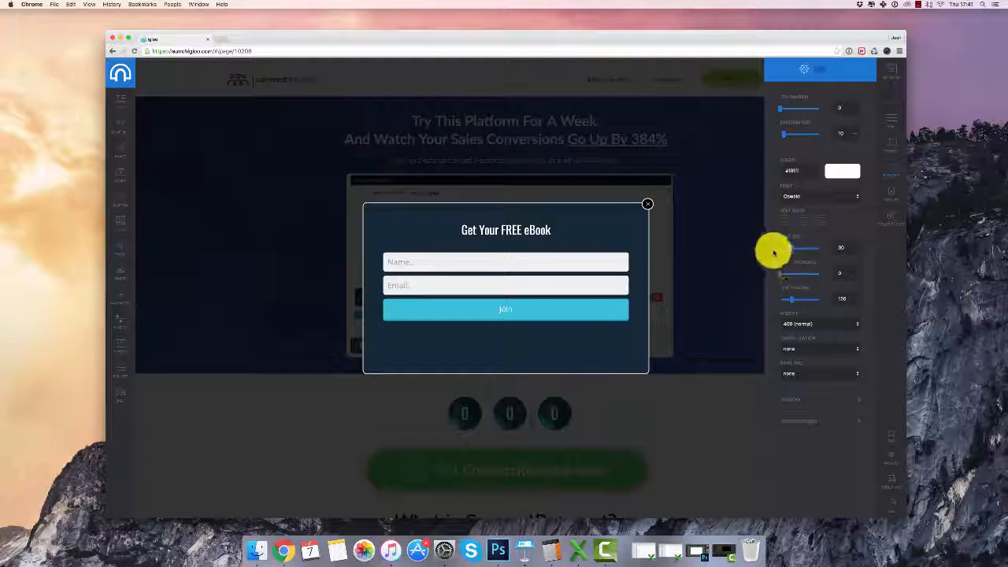
pyautogui.moveTo(793, 252); pyautogui.dragTo(799, 251)
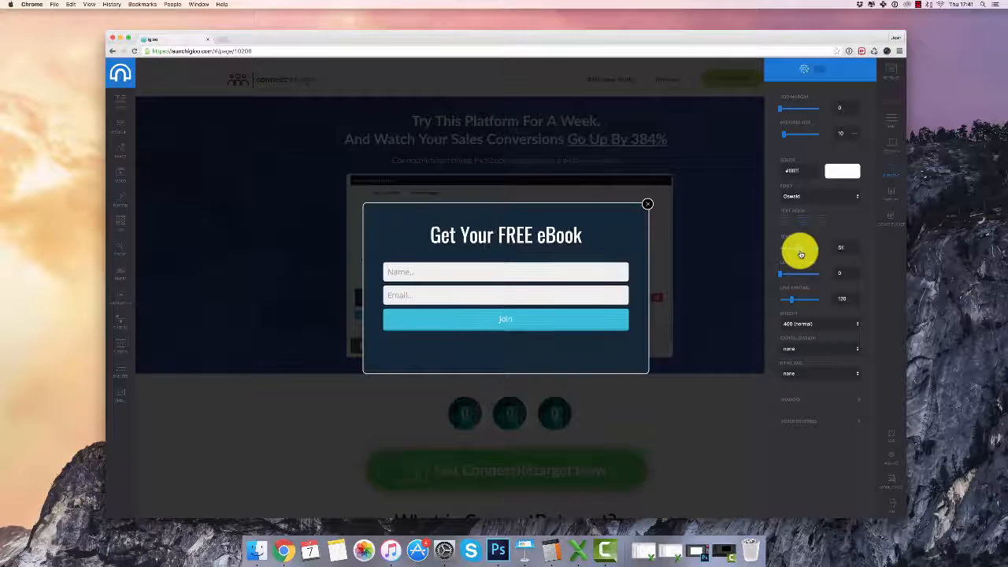
# Step: Set the Demo Exit Pop popup to show automatically on exit after trying the timer option
pyautogui.click(892, 197)
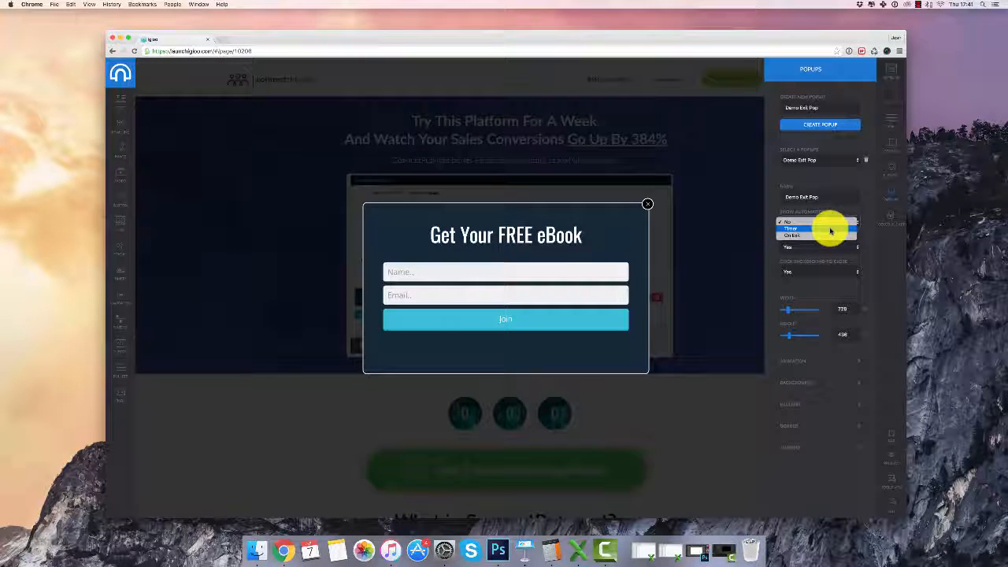
pyautogui.click(827, 230)
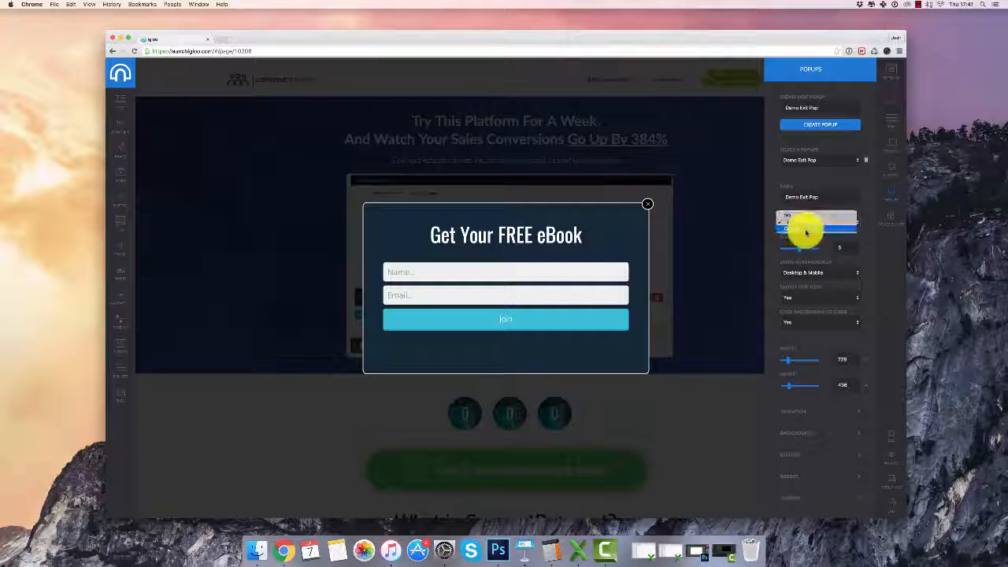
pyautogui.click(804, 229)
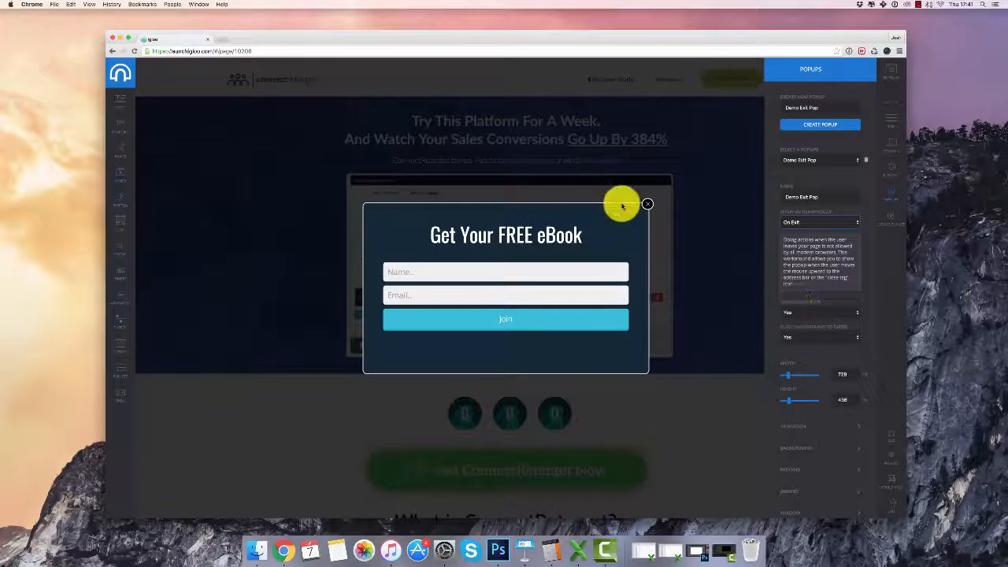
# Step: Turn off the popup's close icon and keep closing by background click set to Yes
pyautogui.click(841, 313)
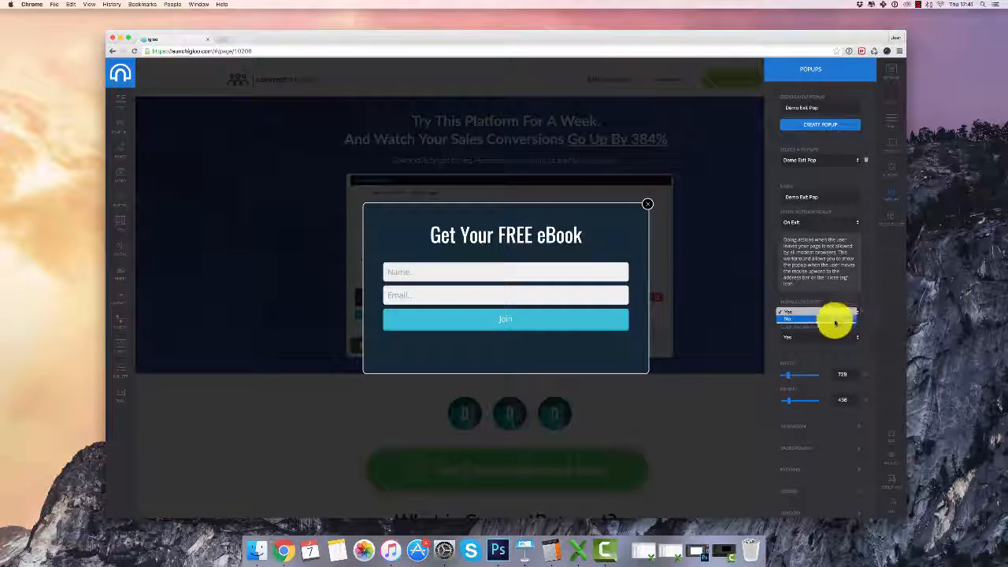
pyautogui.click(836, 318)
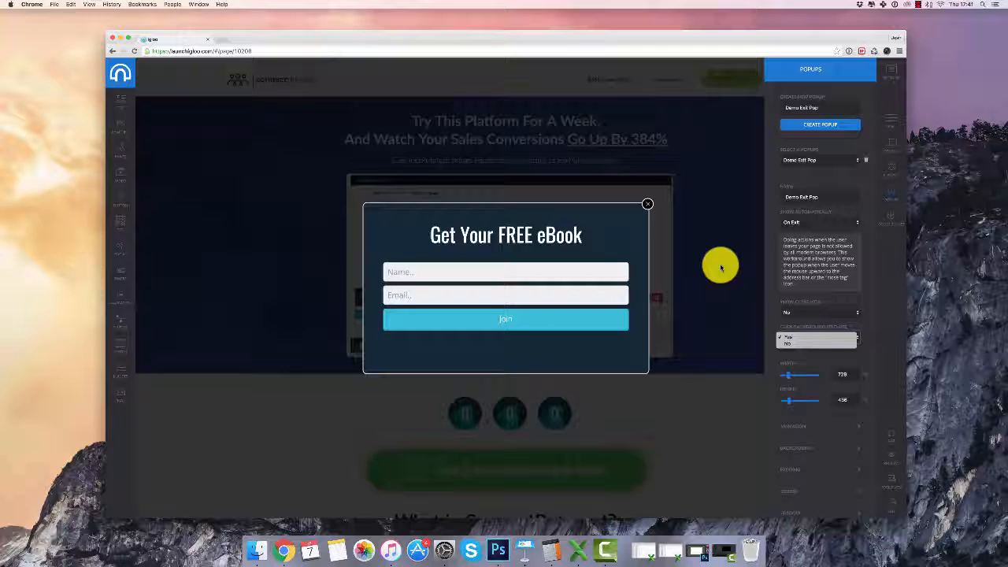
pyautogui.click(848, 337)
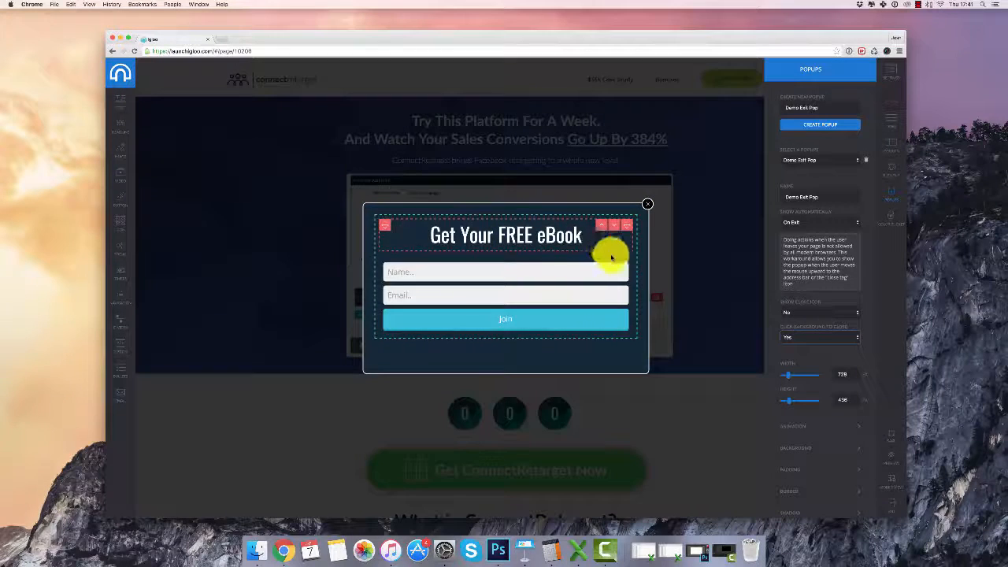
pyautogui.click(805, 337)
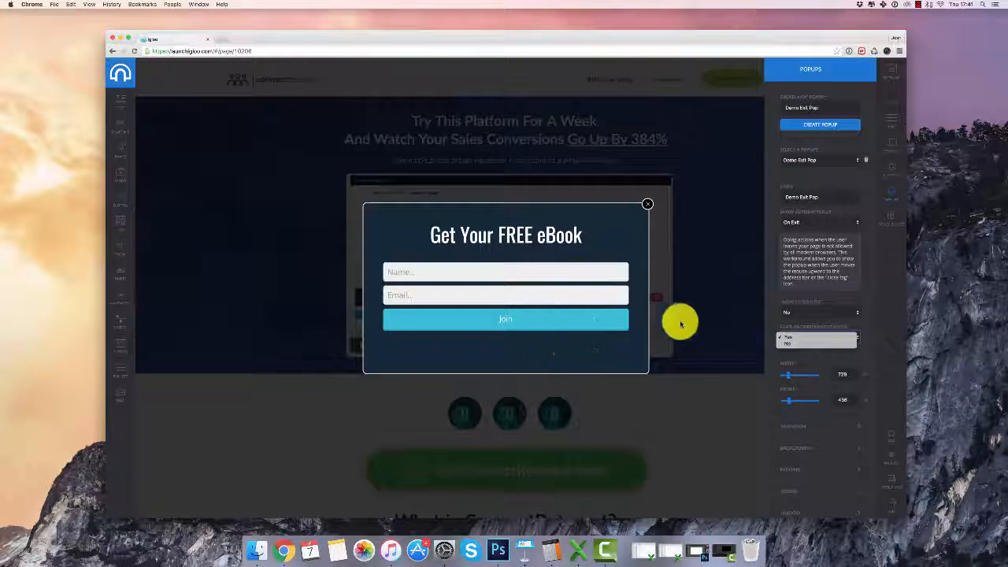
pyautogui.click(774, 309)
# Step: Preview the popup's dive animation, try the zoomIn and zoomInRotate effects, and restore dive
pyautogui.scroll(-1, 792, 299)
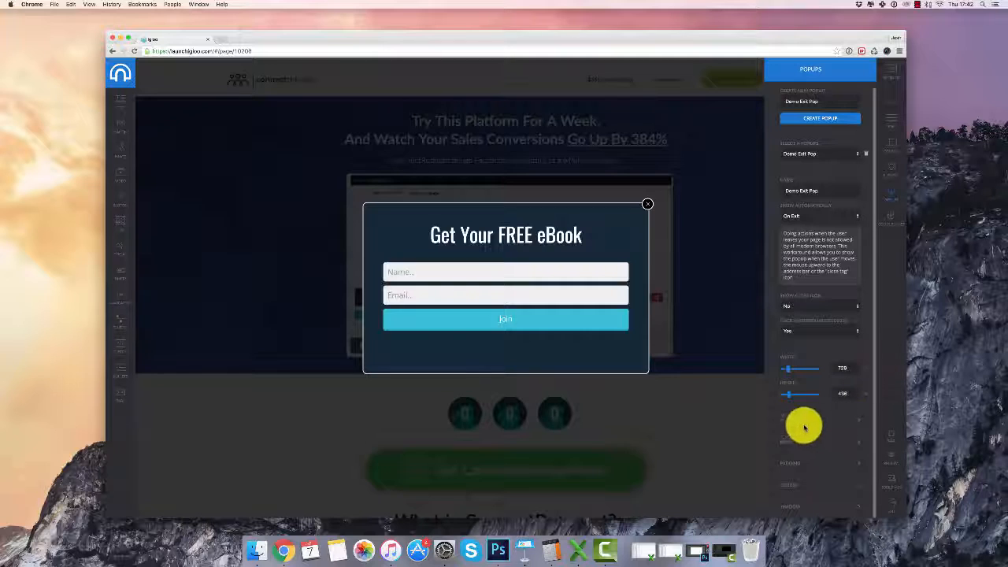
pyautogui.scroll(-2, 800, 424)
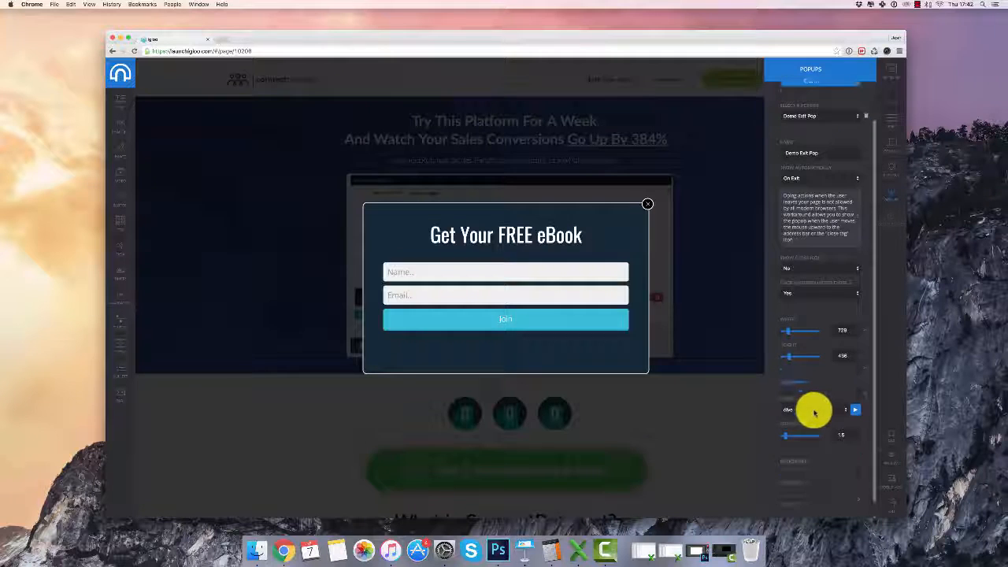
pyautogui.click(855, 411)
pyautogui.click(833, 411)
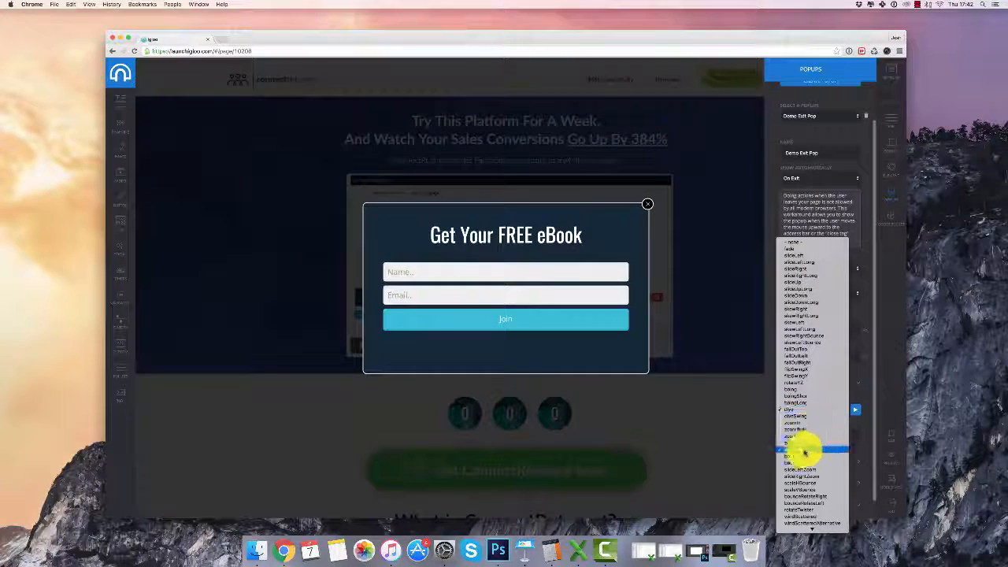
pyautogui.click(831, 423)
pyautogui.click(837, 412)
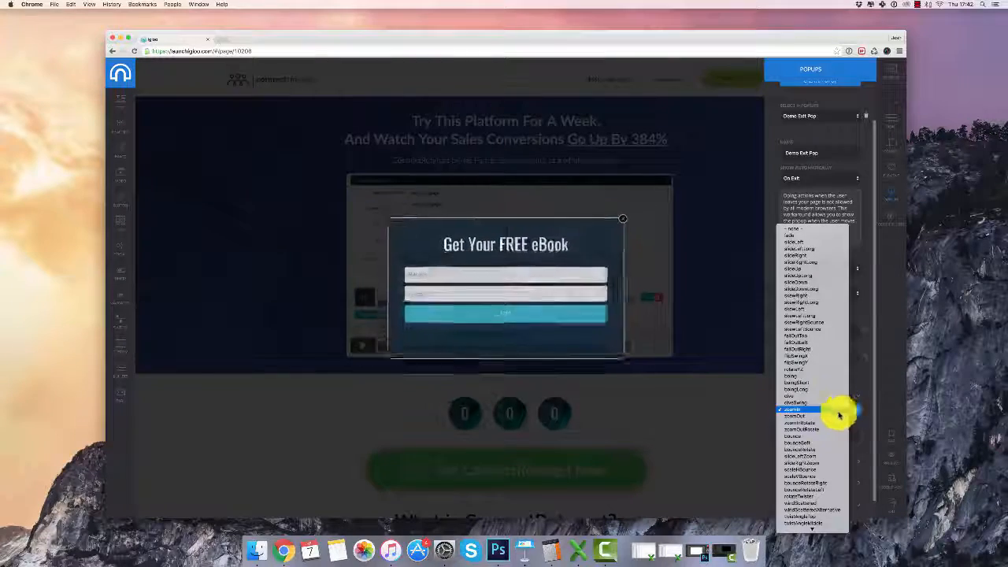
pyautogui.click(833, 426)
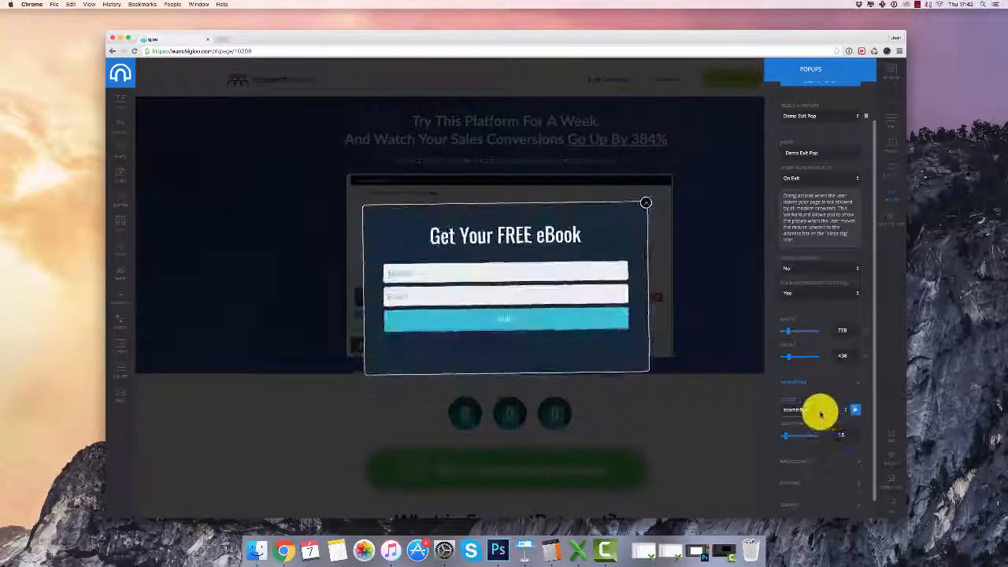
pyautogui.click(822, 411)
pyautogui.click(818, 383)
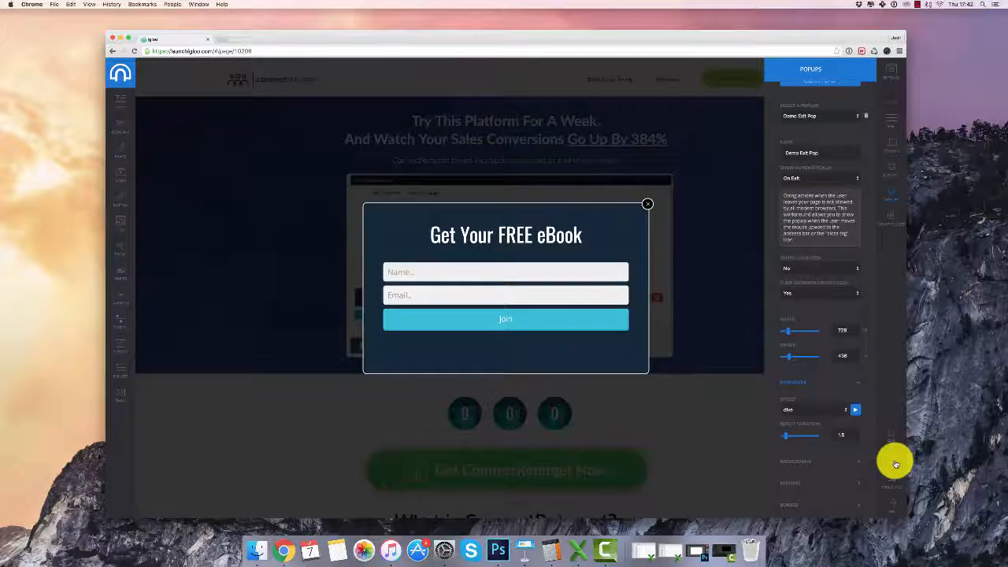
# Step: Preview the page, trigger the exit popup and dismiss it through the page background
pyautogui.click(895, 465)
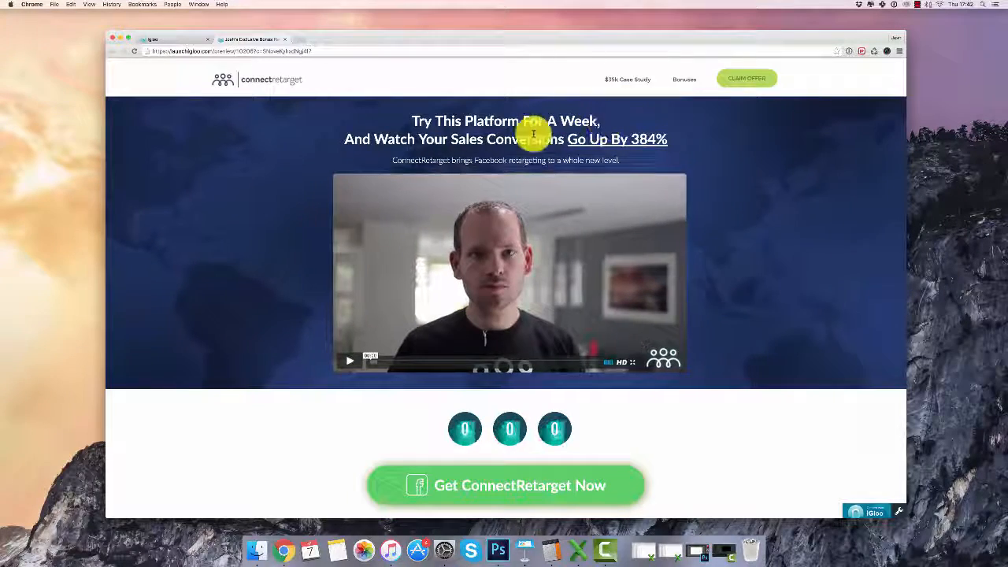
pyautogui.moveTo(289, 47)
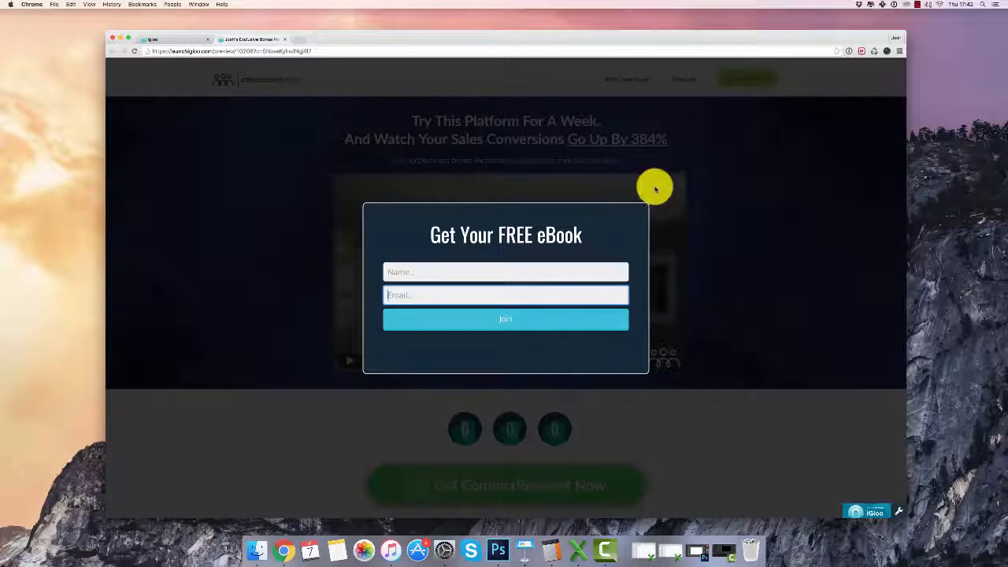
pyautogui.click(761, 268)
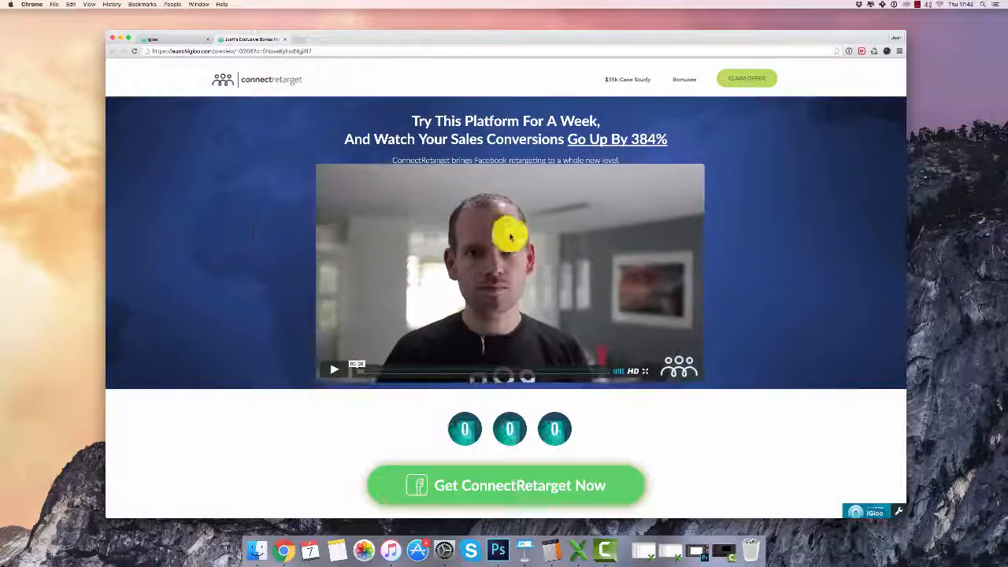
# Step: Return to the editor, keep the close icon off and disable closing the popup by background click
pyautogui.click(191, 41)
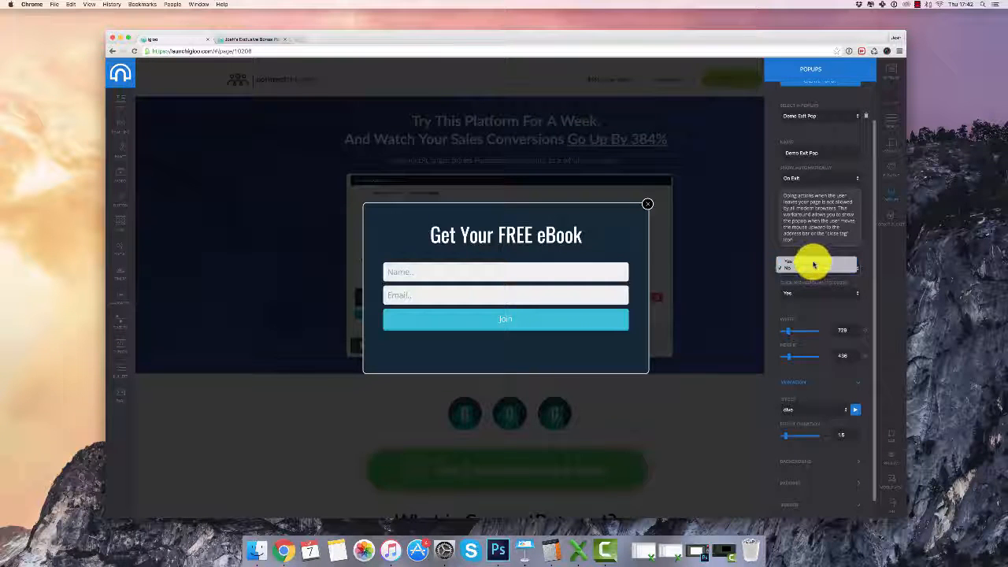
pyautogui.click(815, 263)
pyautogui.click(815, 274)
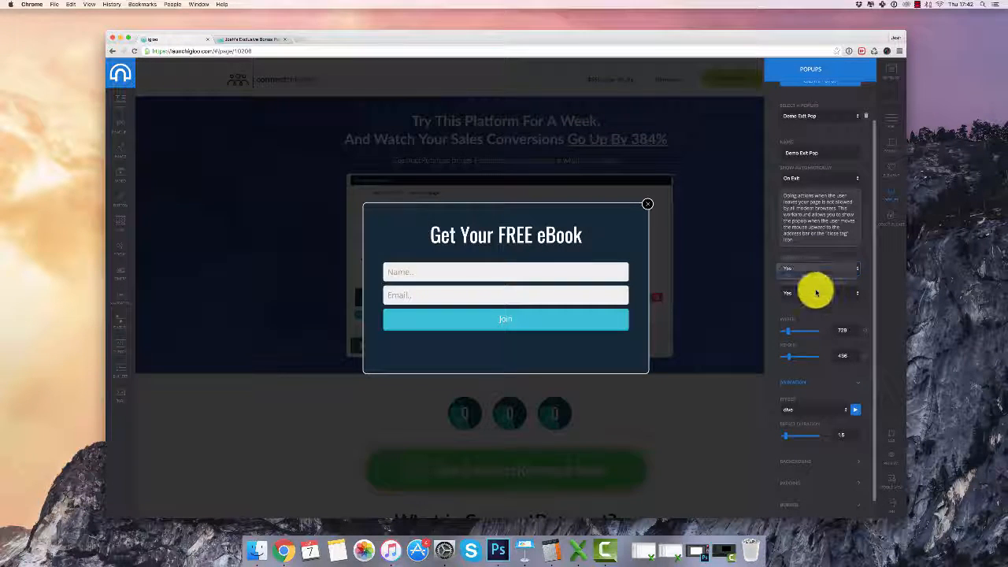
pyautogui.click(814, 295)
pyautogui.click(814, 299)
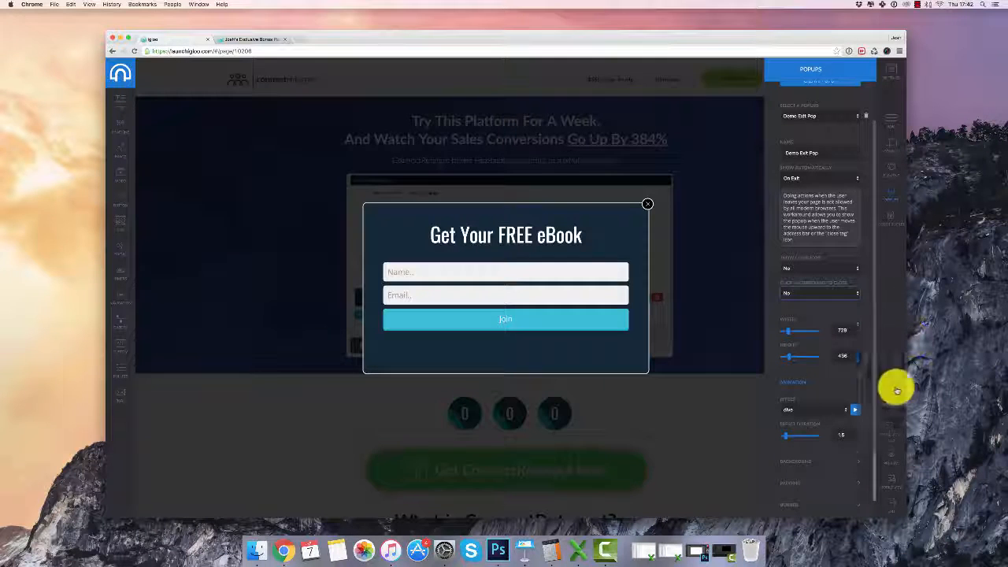
# Step: Preview the page again, test whether the exit popup can be dismissed by background click, and close that preview
pyautogui.click(898, 467)
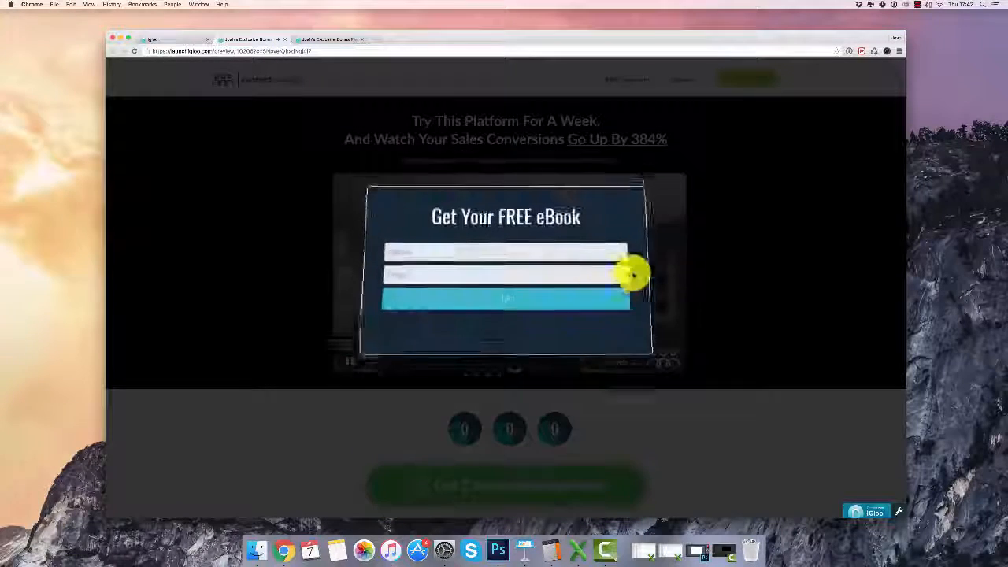
pyautogui.tripleClick(751, 232)
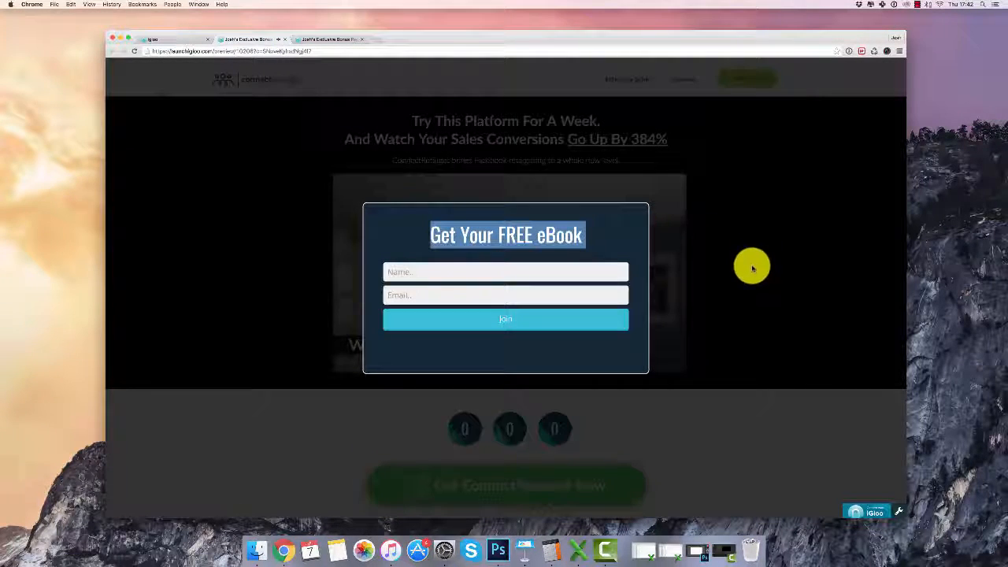
pyautogui.click(523, 257)
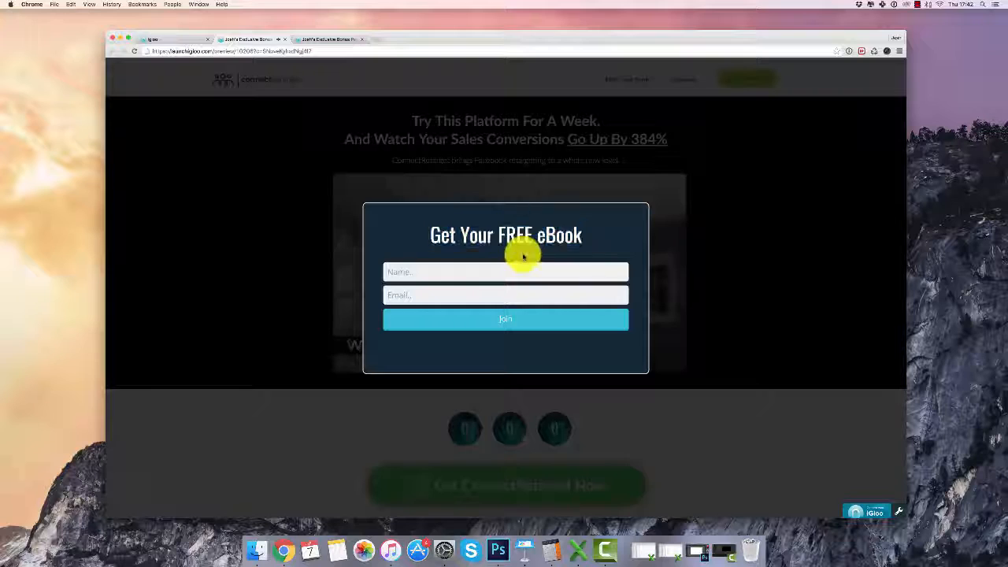
pyautogui.click(285, 39)
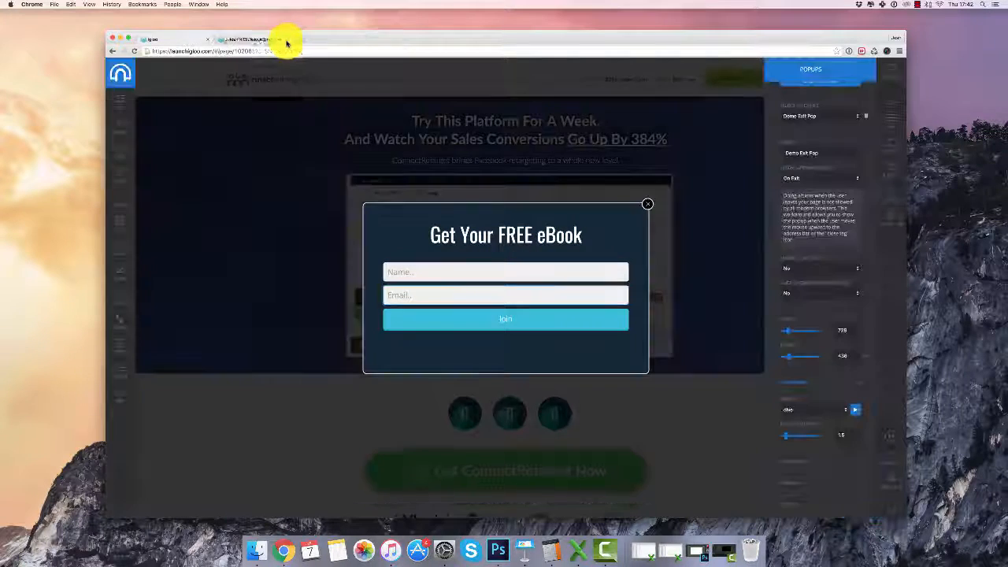
# Step: Close the exit popup in the editor and create a new popup named "Timer Pop"
pyautogui.click(653, 206)
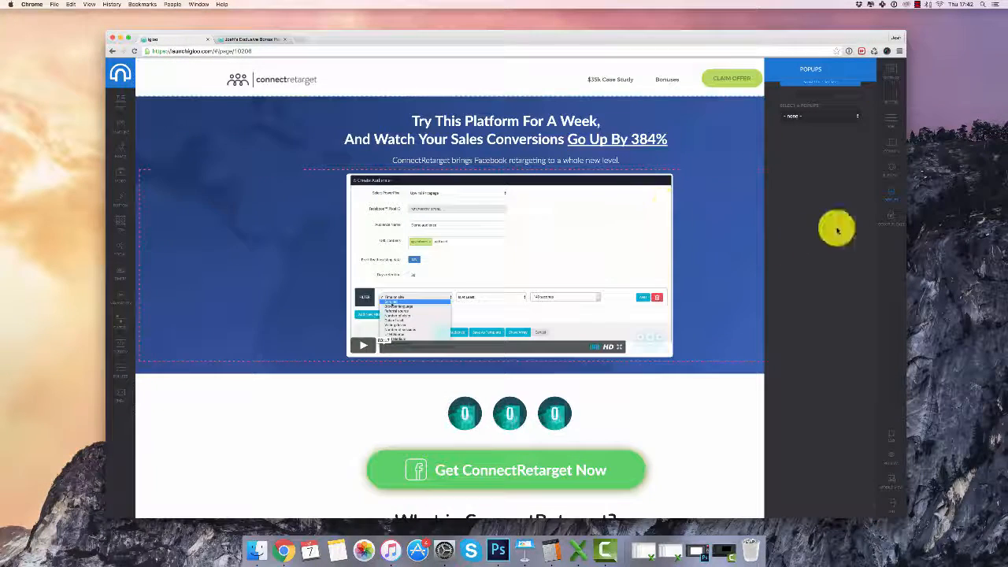
pyautogui.click(894, 193)
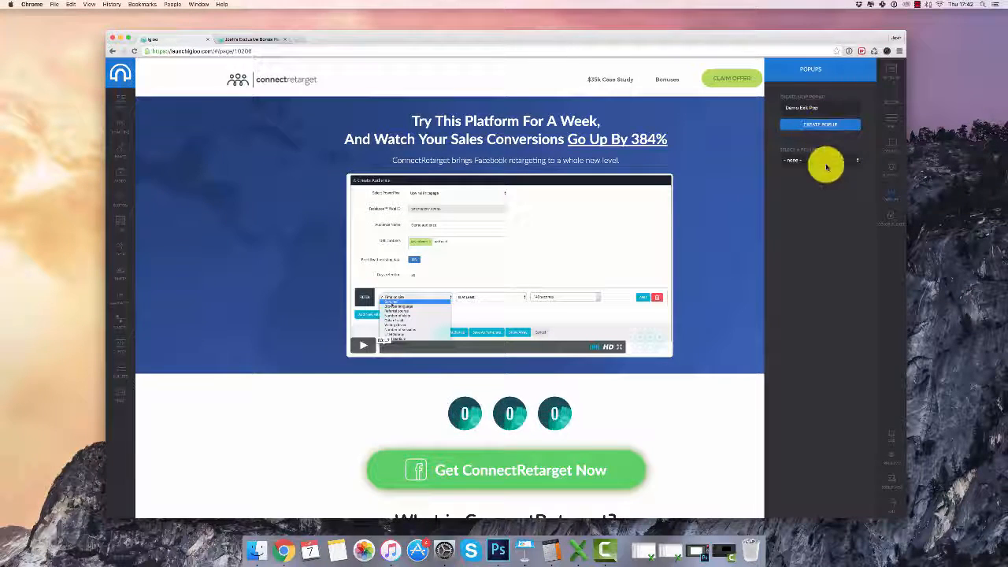
pyautogui.click(828, 213)
pyautogui.click(823, 124)
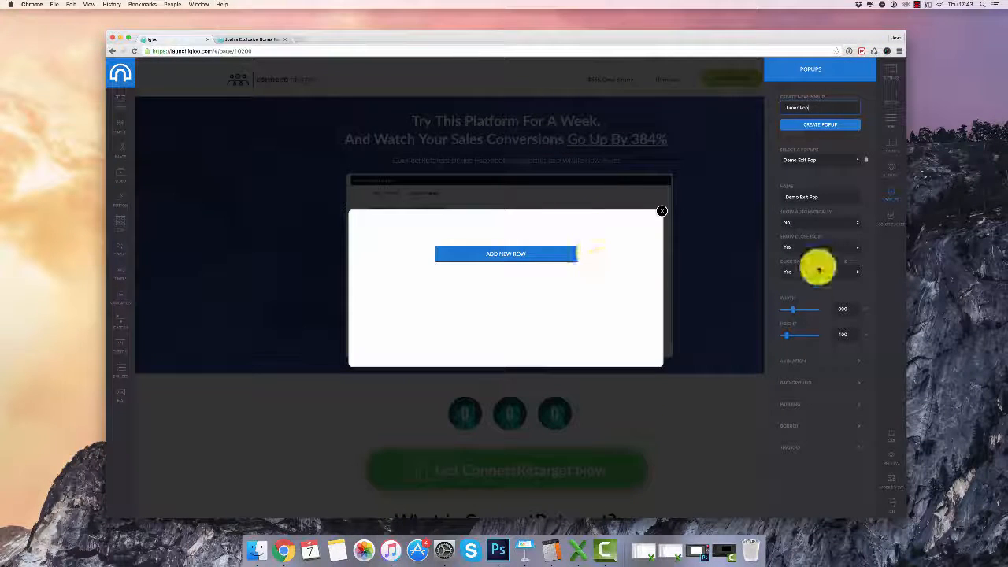
# Step: Narrow the new popup to about 764 wide and use the blue image with two page mockups from the image library as its background
pyautogui.moveTo(792, 313); pyautogui.dragTo(785, 333)
pyautogui.click(822, 385)
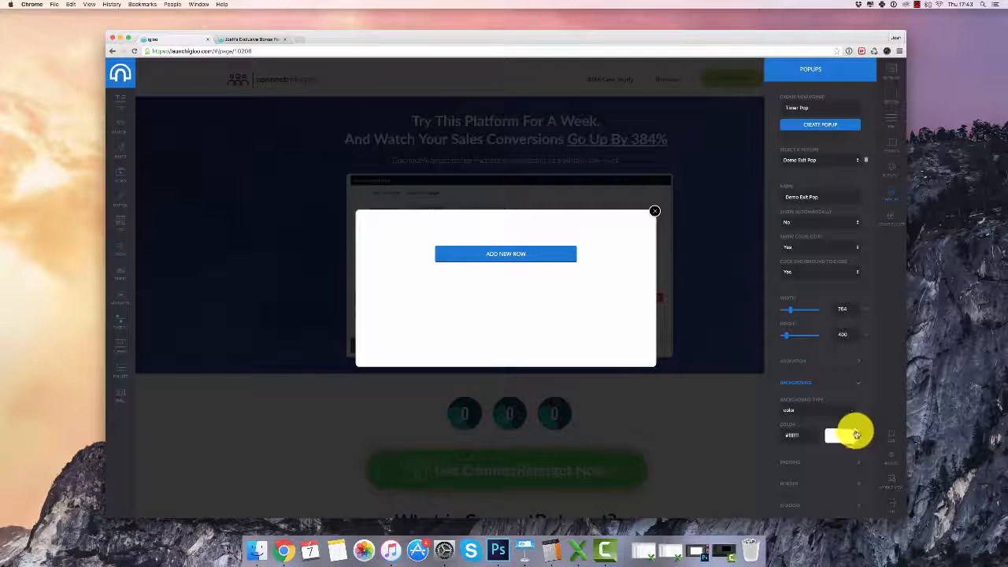
pyautogui.click(843, 434)
pyautogui.click(866, 331)
pyautogui.click(836, 407)
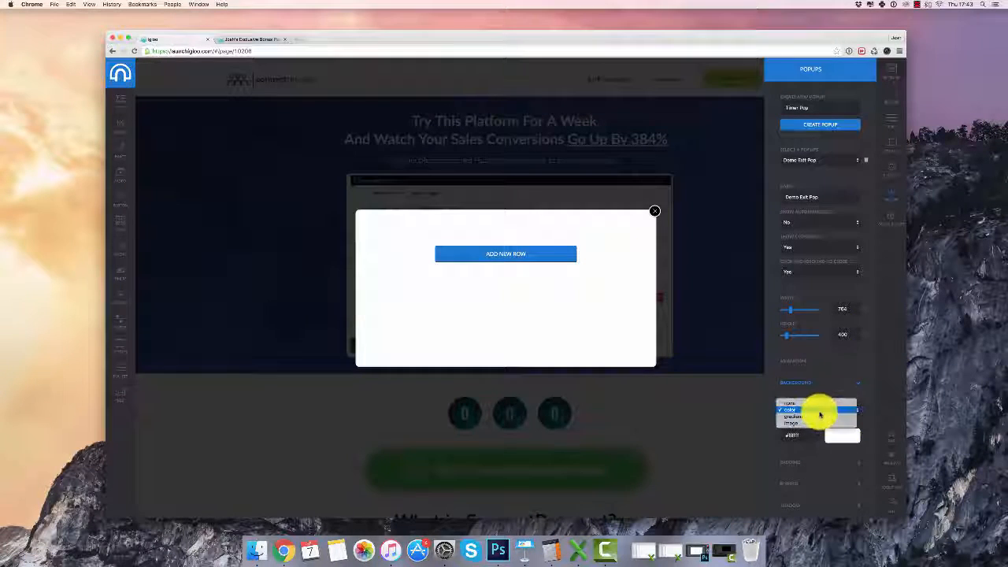
pyautogui.click(815, 422)
pyautogui.click(828, 438)
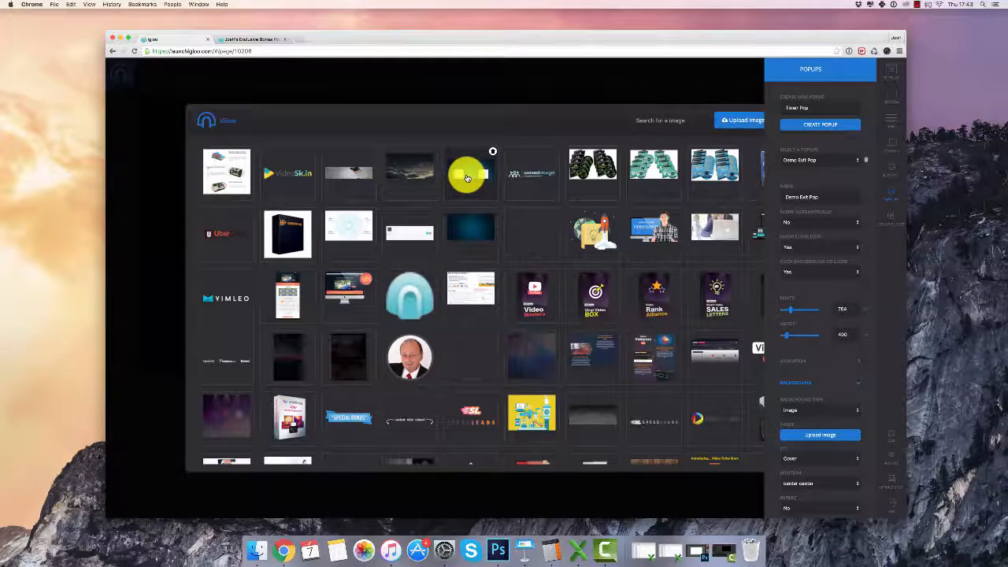
pyautogui.click(467, 175)
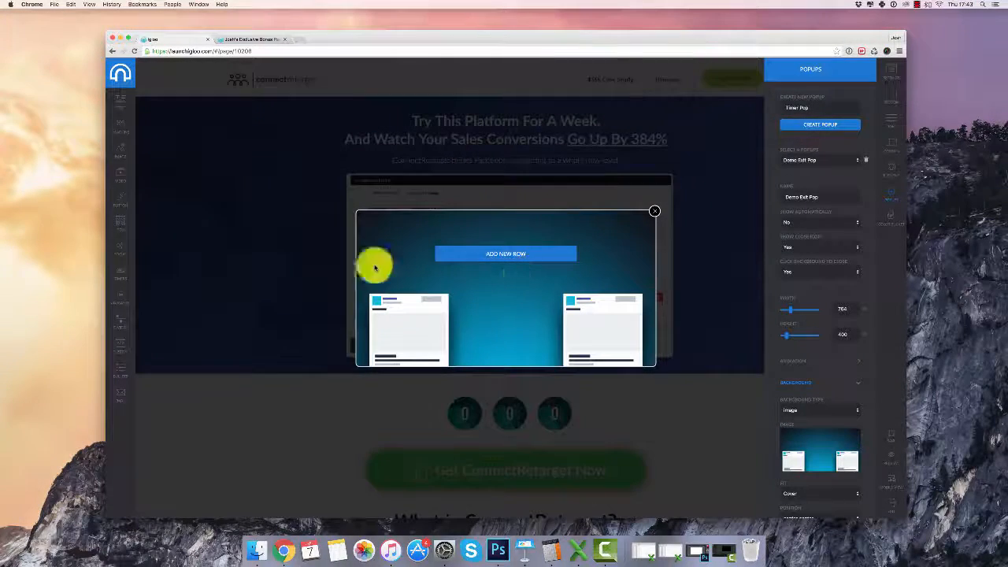
# Step: Enlarge the popup to about 842 by 430 and add a video element in a new one-column row
pyautogui.moveTo(786, 340); pyautogui.dragTo(796, 317)
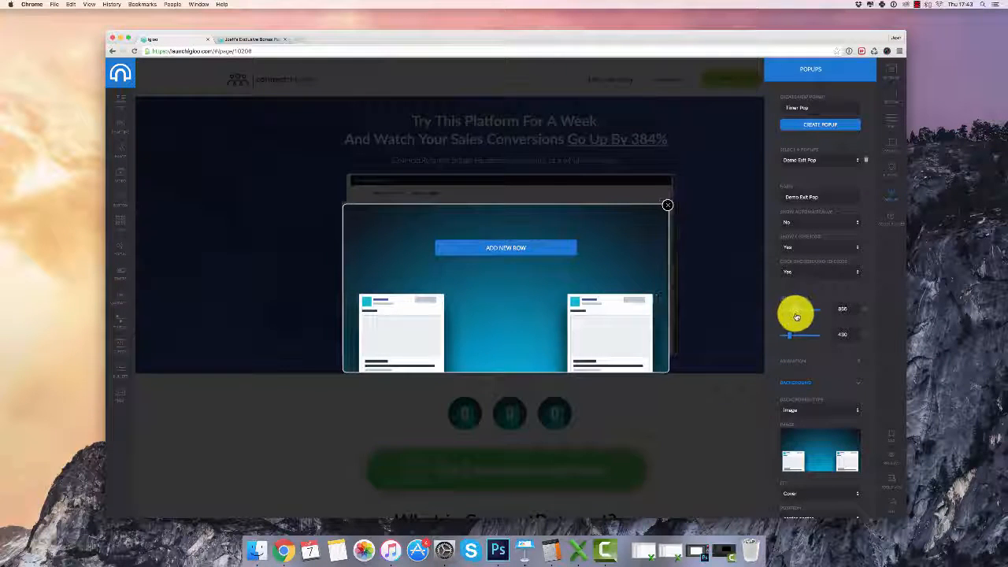
pyautogui.click(432, 254)
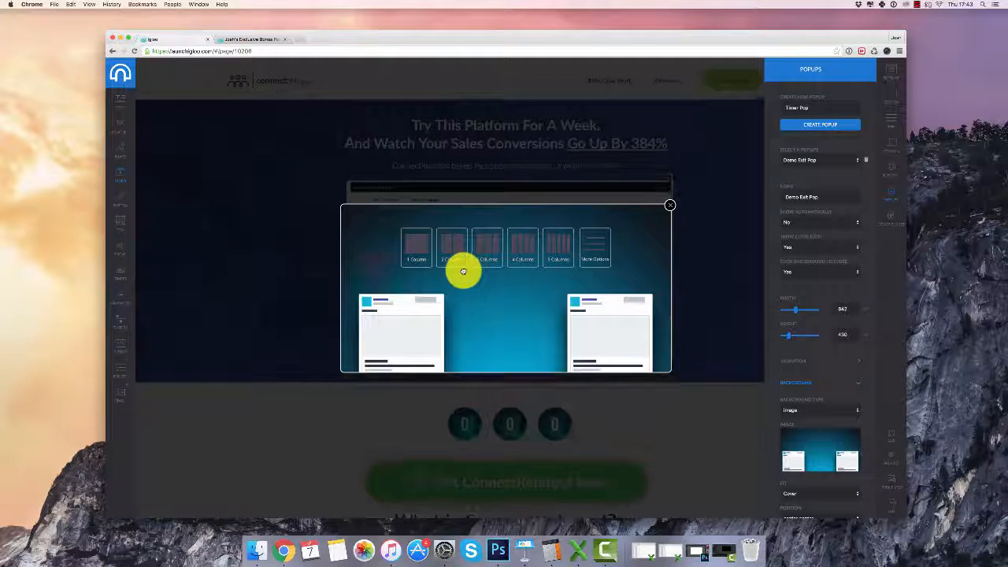
pyautogui.click(416, 244)
pyautogui.moveTo(117, 171); pyautogui.dragTo(515, 228)
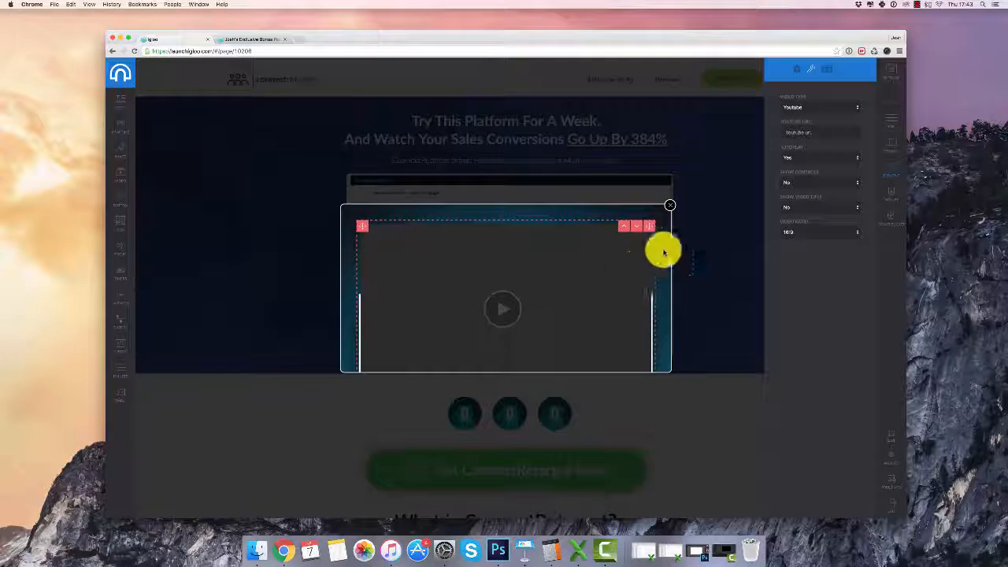
# Step: Enlarge the popup to about 950 by 538 and reduce the video's width to about 81
pyautogui.scroll(-2, 653, 259)
pyautogui.click(896, 200)
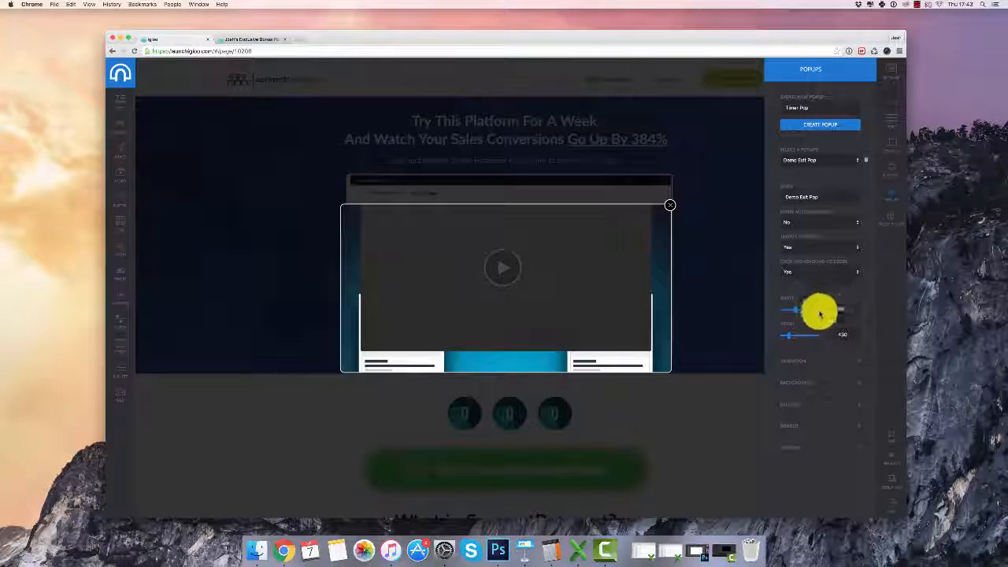
pyautogui.moveTo(789, 333); pyautogui.dragTo(804, 314)
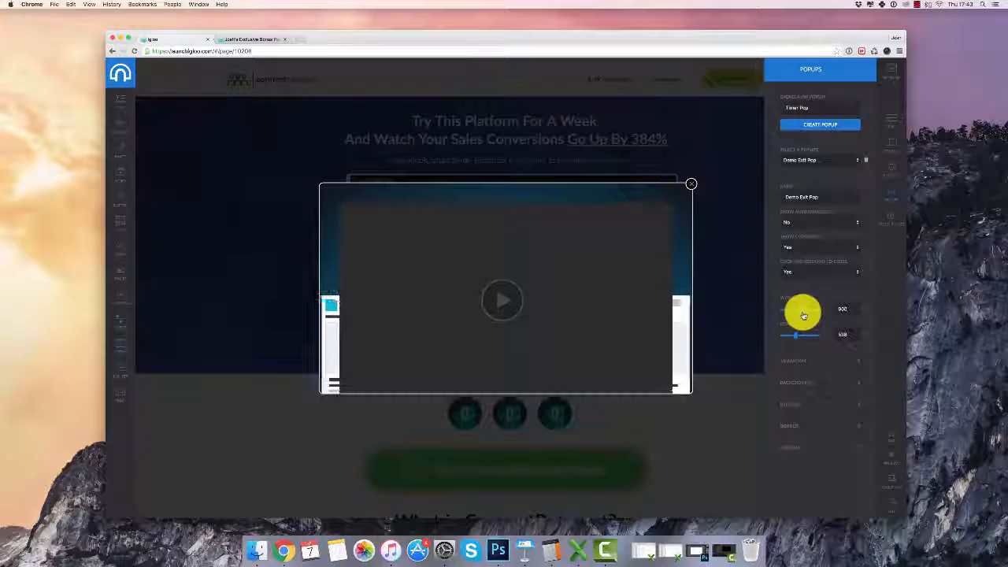
pyautogui.click(464, 204)
pyautogui.click(479, 208)
pyautogui.moveTo(821, 174); pyautogui.dragTo(811, 175)
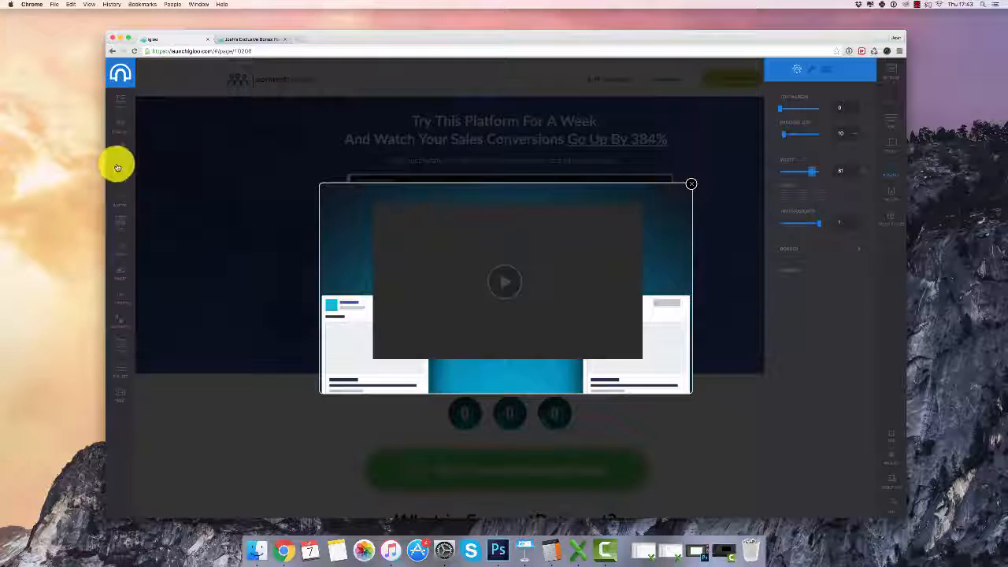
# Step: Add a button below the popup's video and enlarge the popup to about 992 by 616 to fit both
pyautogui.moveTo(192, 228); pyautogui.dragTo(562, 354)
pyautogui.click(658, 206)
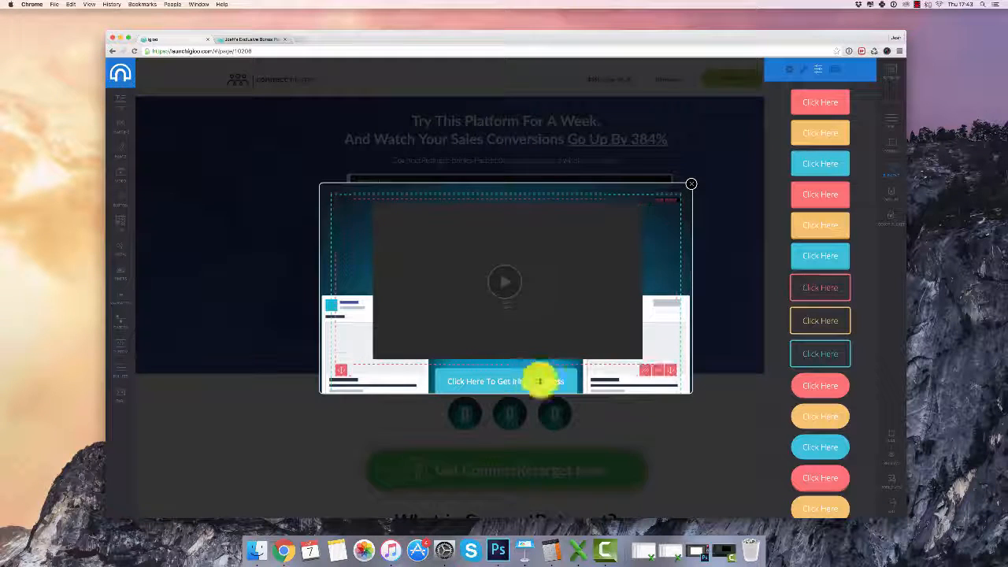
pyautogui.click(891, 199)
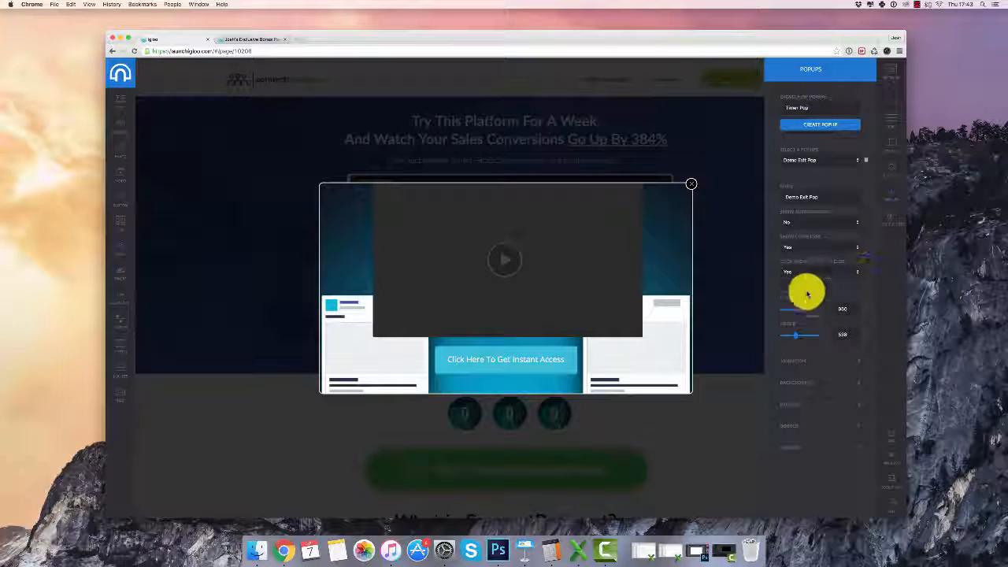
pyautogui.moveTo(797, 338); pyautogui.dragTo(805, 309)
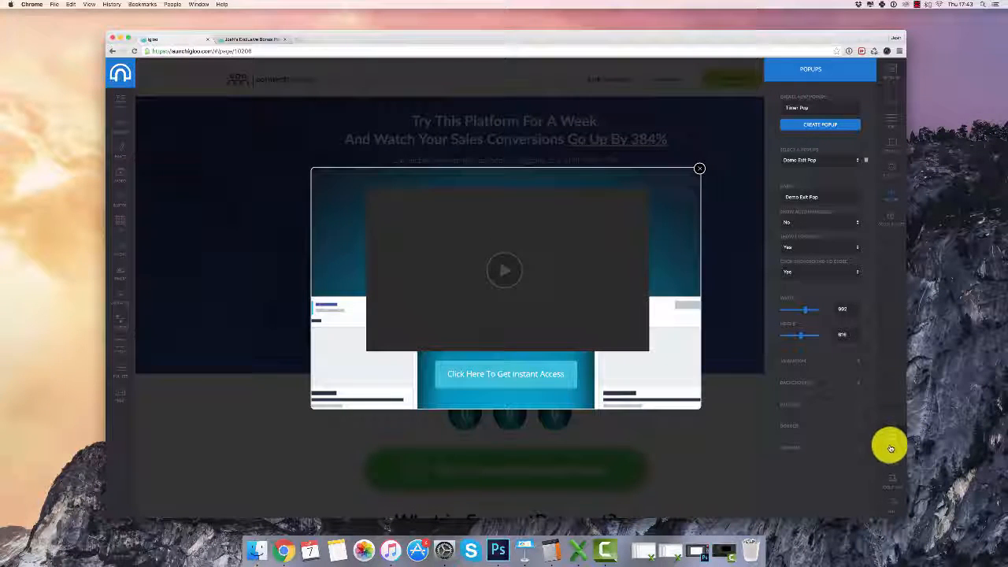
# Step: Set the popup to show automatically on a timer, keeping it enabled for Desktop & Mobile
pyautogui.click(815, 222)
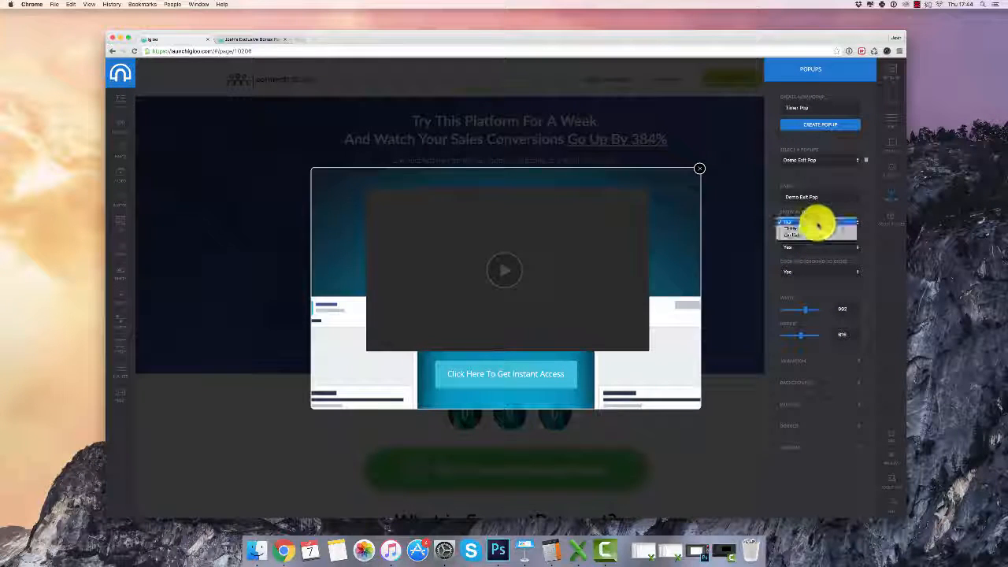
pyautogui.click(814, 226)
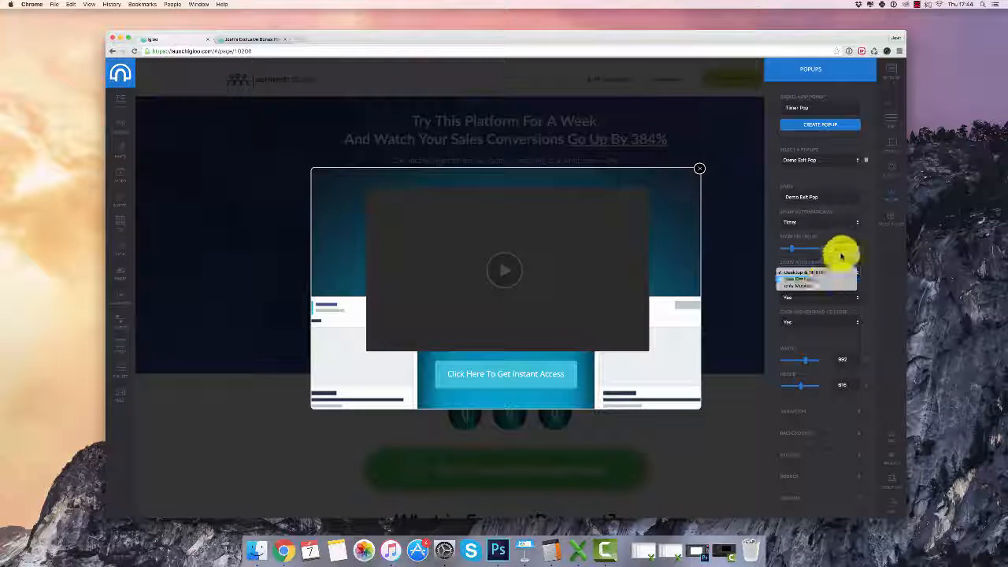
pyautogui.click(843, 256)
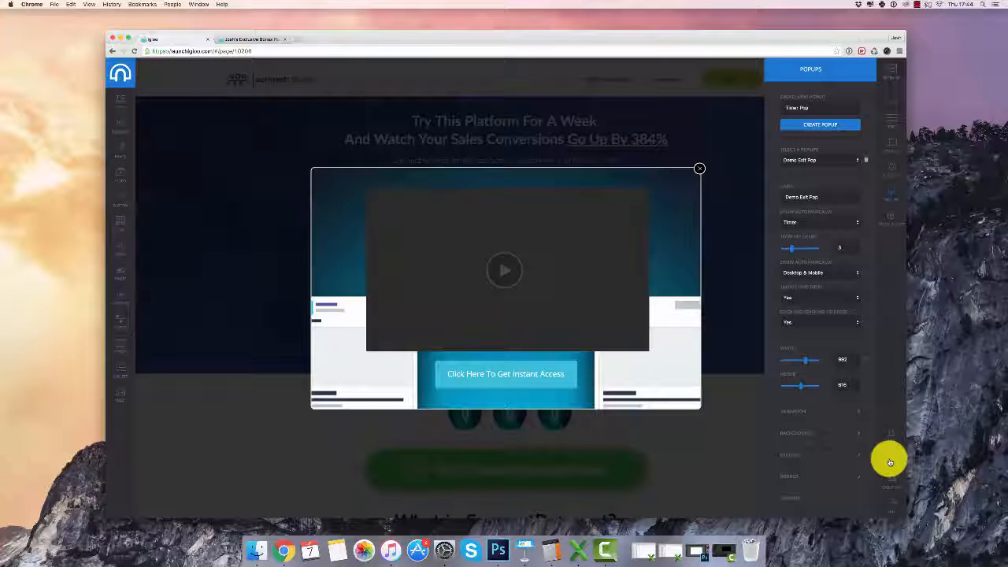
# Step: Preview the page to test the timed popup, and dismiss it with its close icon
pyautogui.click(890, 462)
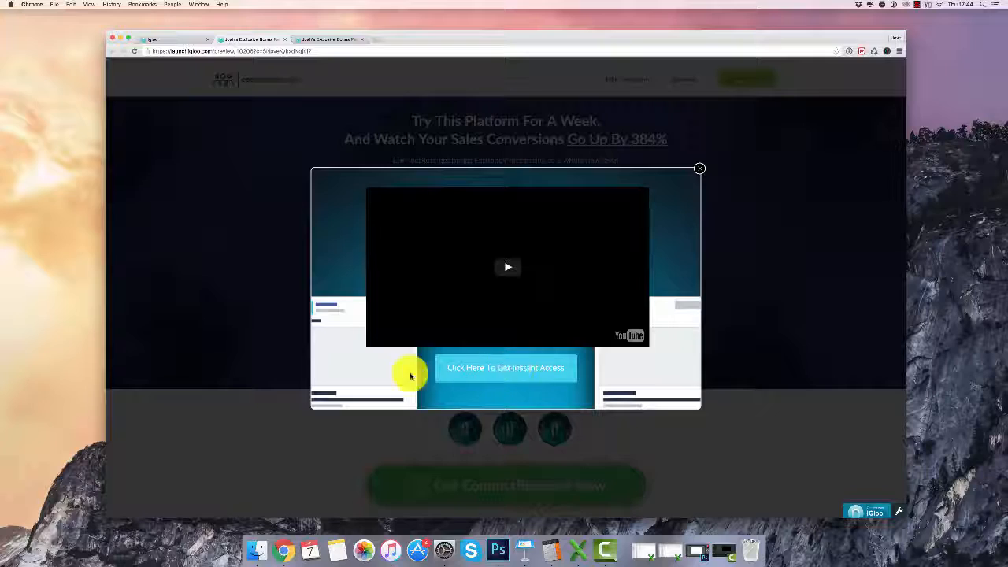
pyautogui.click(699, 170)
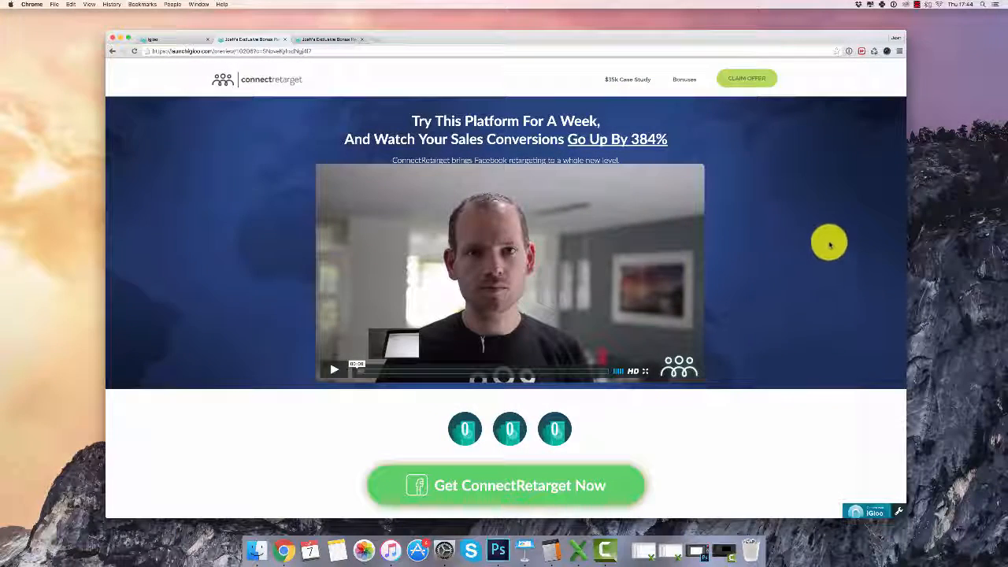